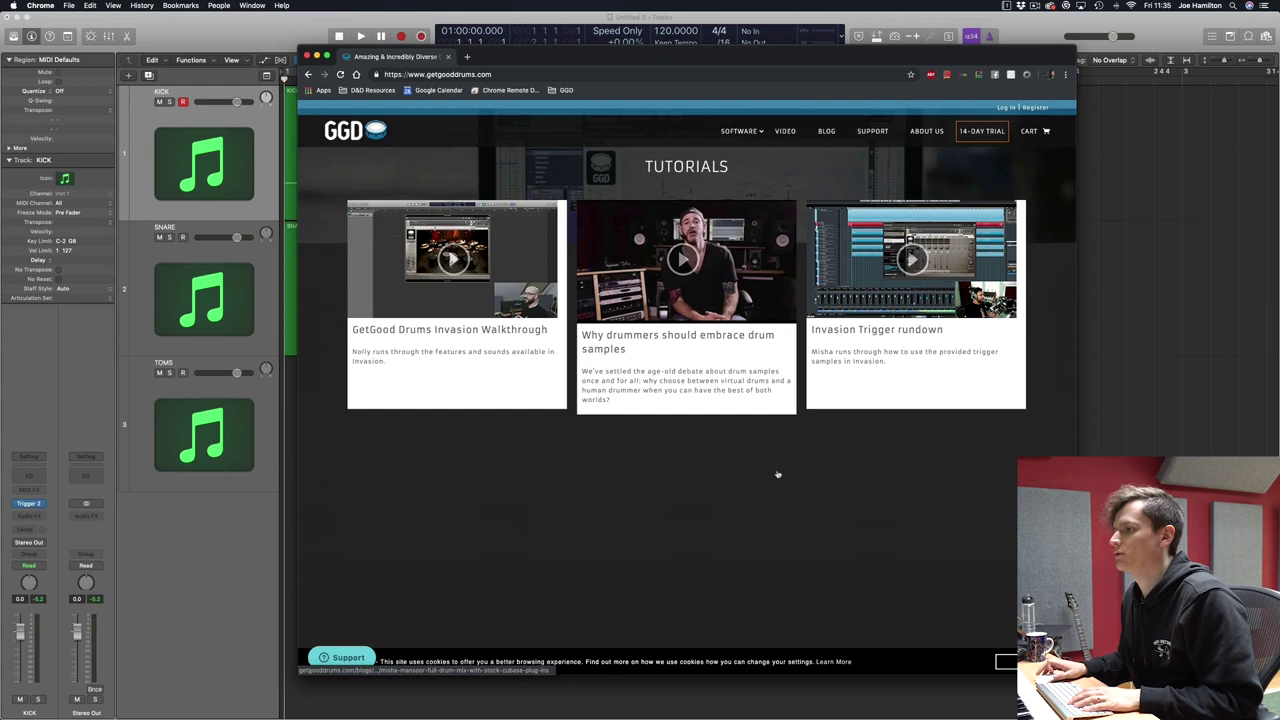
Step: Scroll the GGD page down to the FREE DRUM SAMPLES? heading and briefly highlight it
{"action": "scroll", "coordinate": [777, 474], "scroll_direction": "down", "scroll_amount": 5}
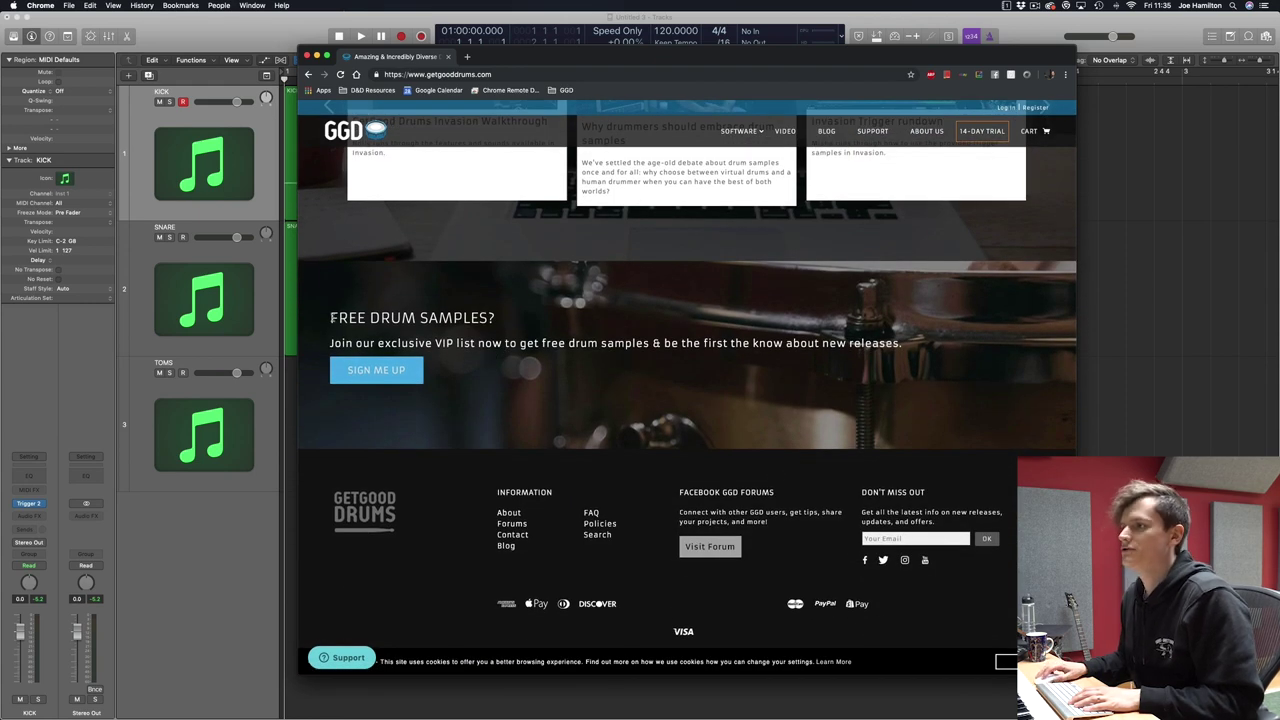
{"action": "left_click_drag", "start_coordinate": [330, 318], "coordinate": [534, 324]}
{"action": "left_click", "coordinate": [534, 324]}
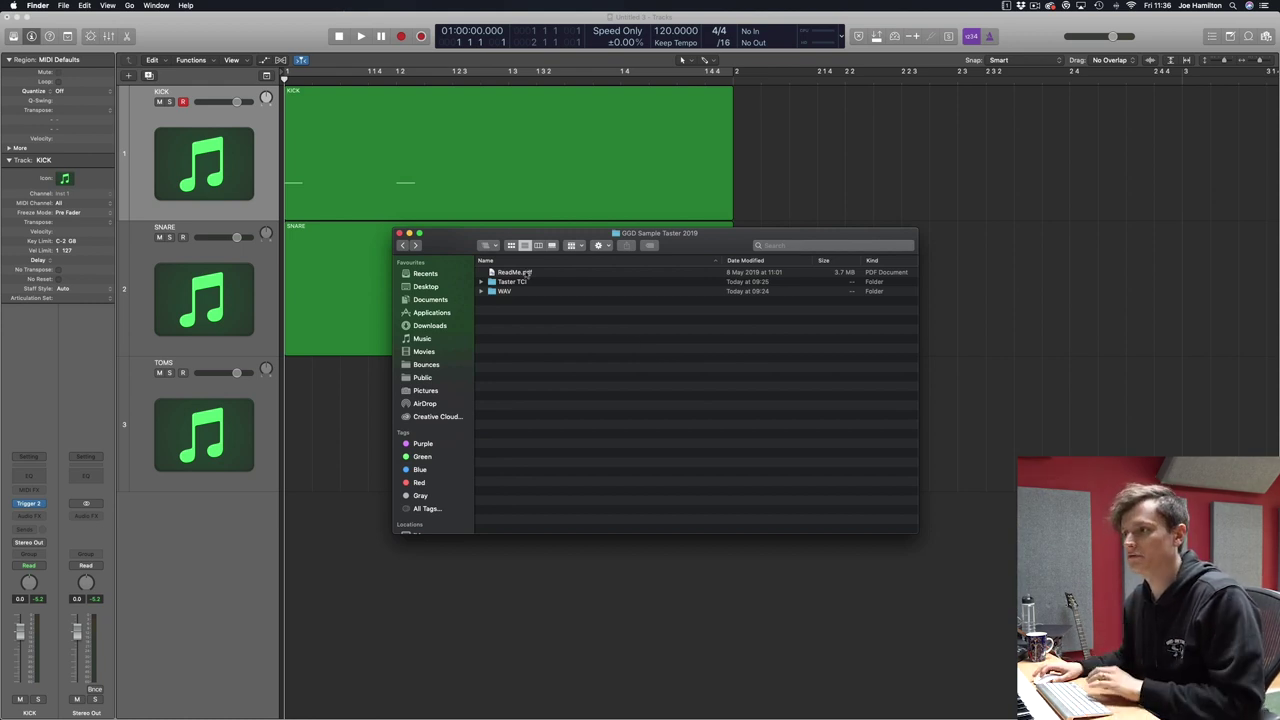
Step: Select ReadMe.pdf in the GGD Sample Taster 2019 folder for preview
{"action": "left_click", "coordinate": [527, 272]}
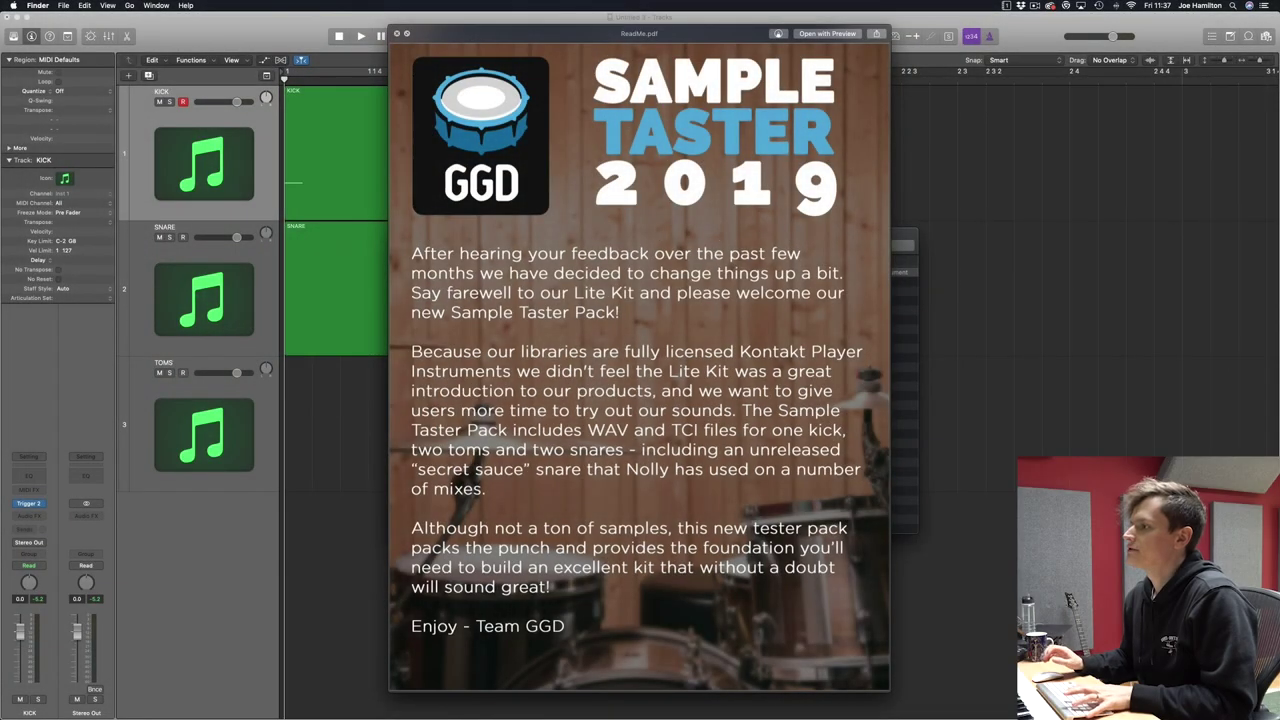
Step: Close the ReadMe preview and open the WAV folder
{"action": "key", "text": "space"}
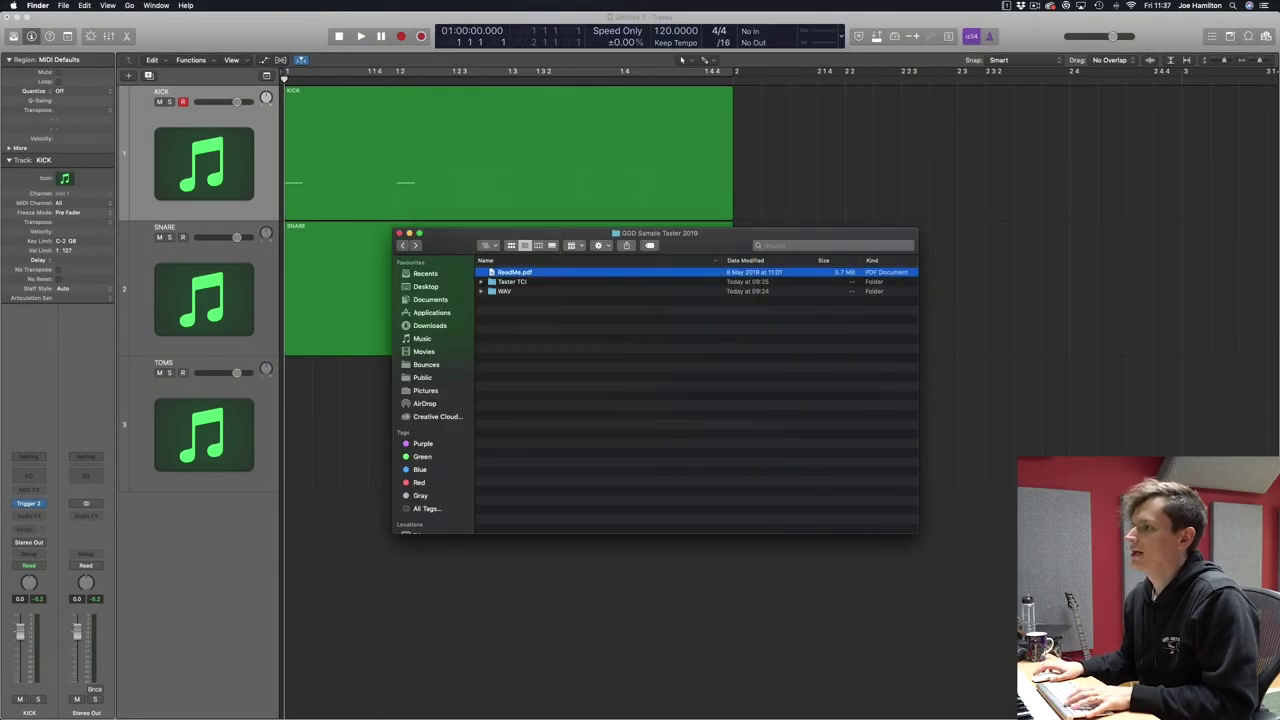
{"action": "key", "text": "Down"}
{"action": "key", "text": "Down"}
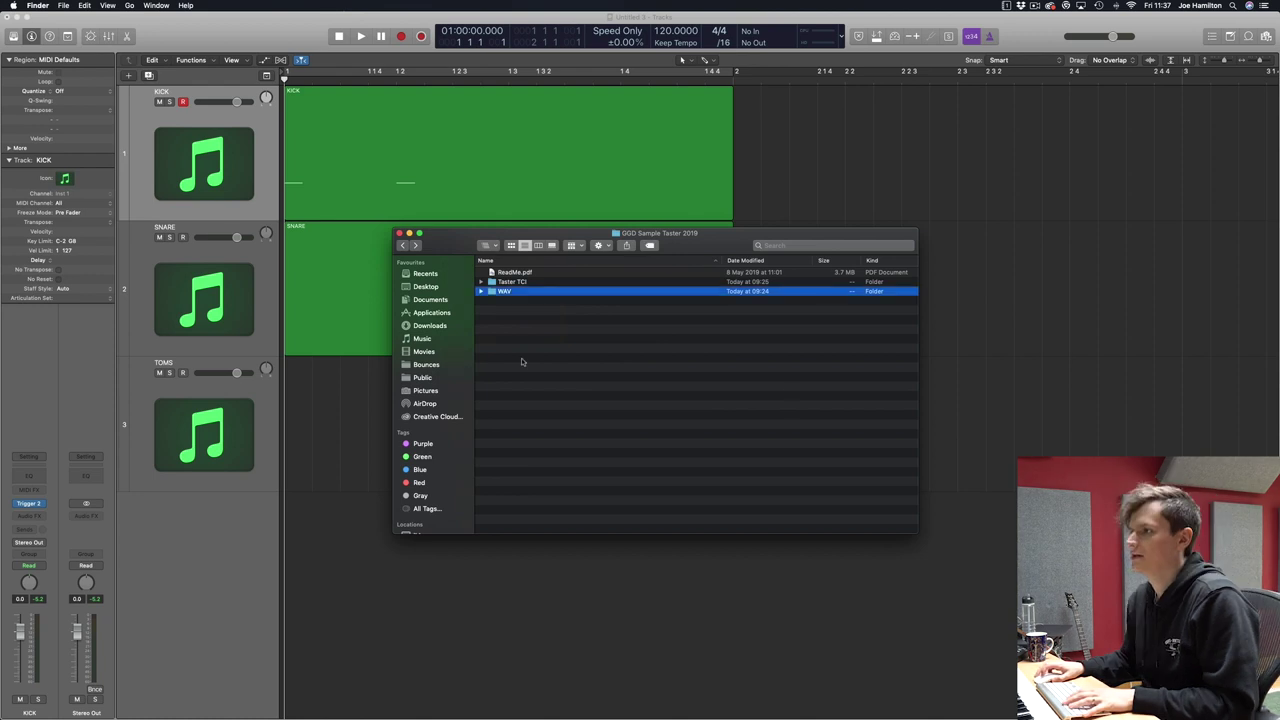
{"action": "double_click", "coordinate": [571, 290]}
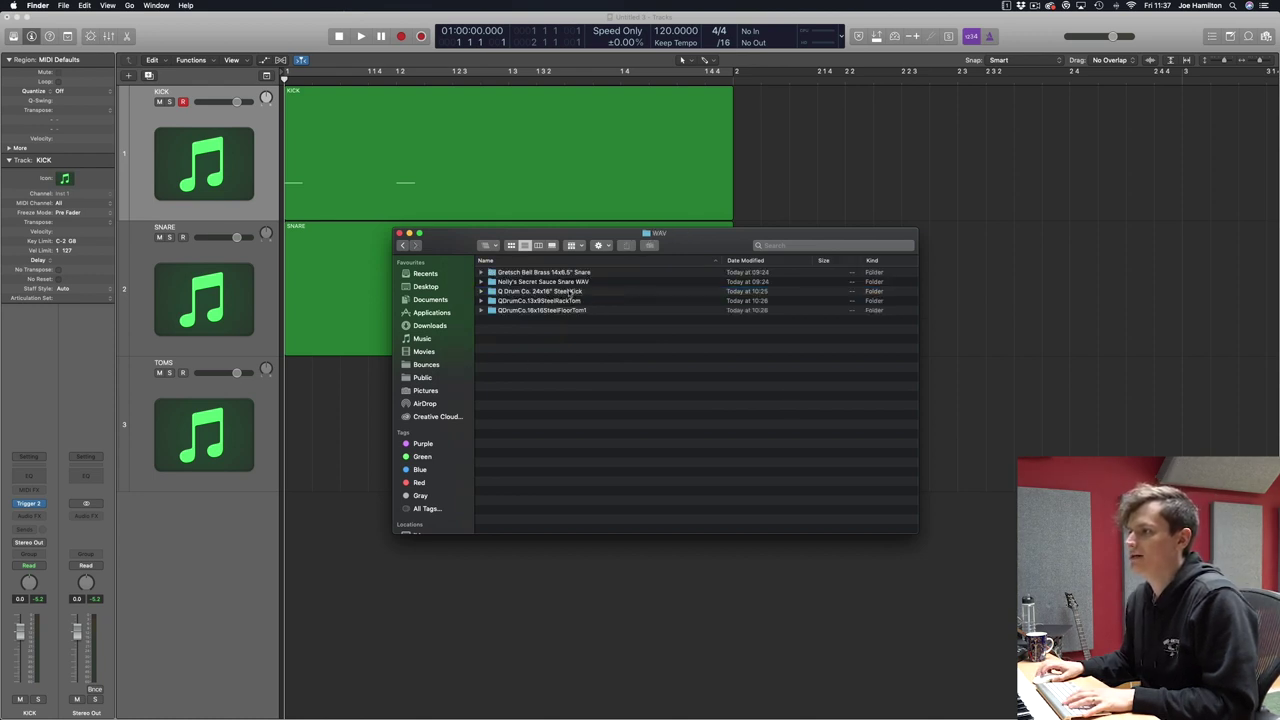
Step: Look over the kick and tom sample folders, then open the Secret Sauce Snare WAV folder
{"action": "left_click", "coordinate": [566, 310]}
{"action": "key", "text": "Up"}
{"action": "key", "text": "Up"}
{"action": "key", "text": "Up"}
{"action": "key", "text": "Up"}
{"action": "left_click", "coordinate": [584, 404]}
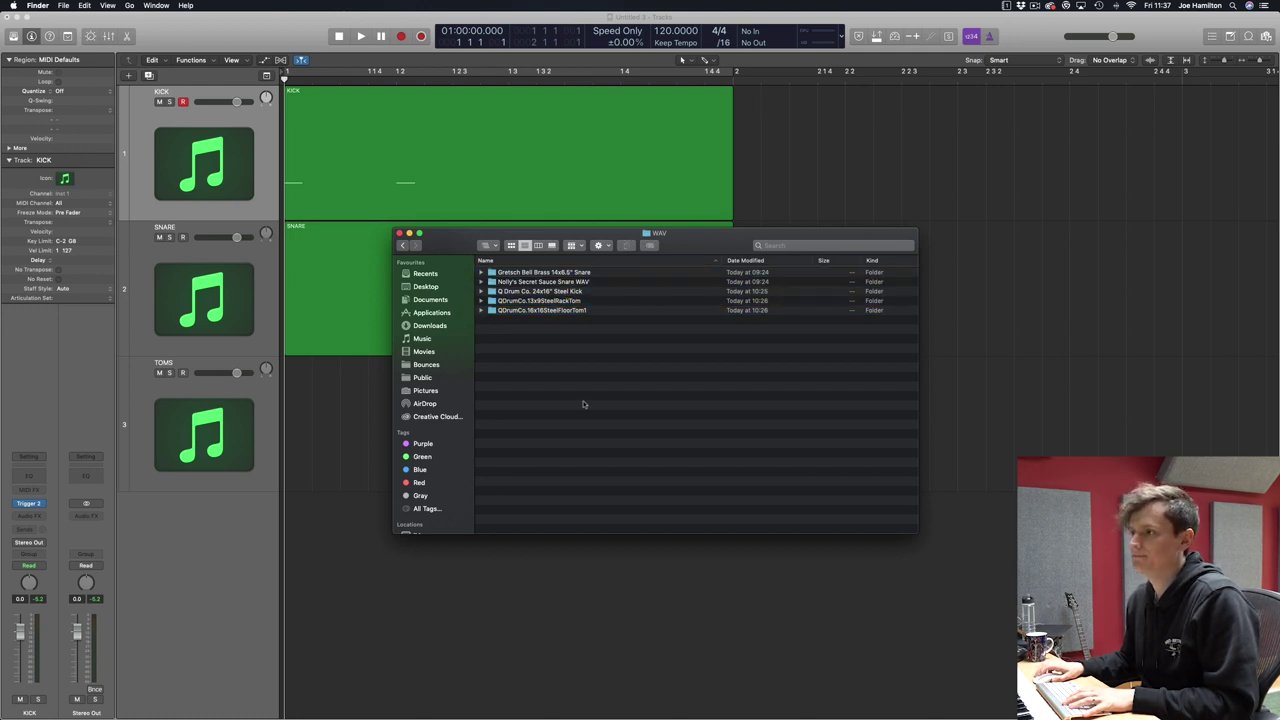
{"action": "left_click_drag", "start_coordinate": [584, 402], "coordinate": [584, 271]}
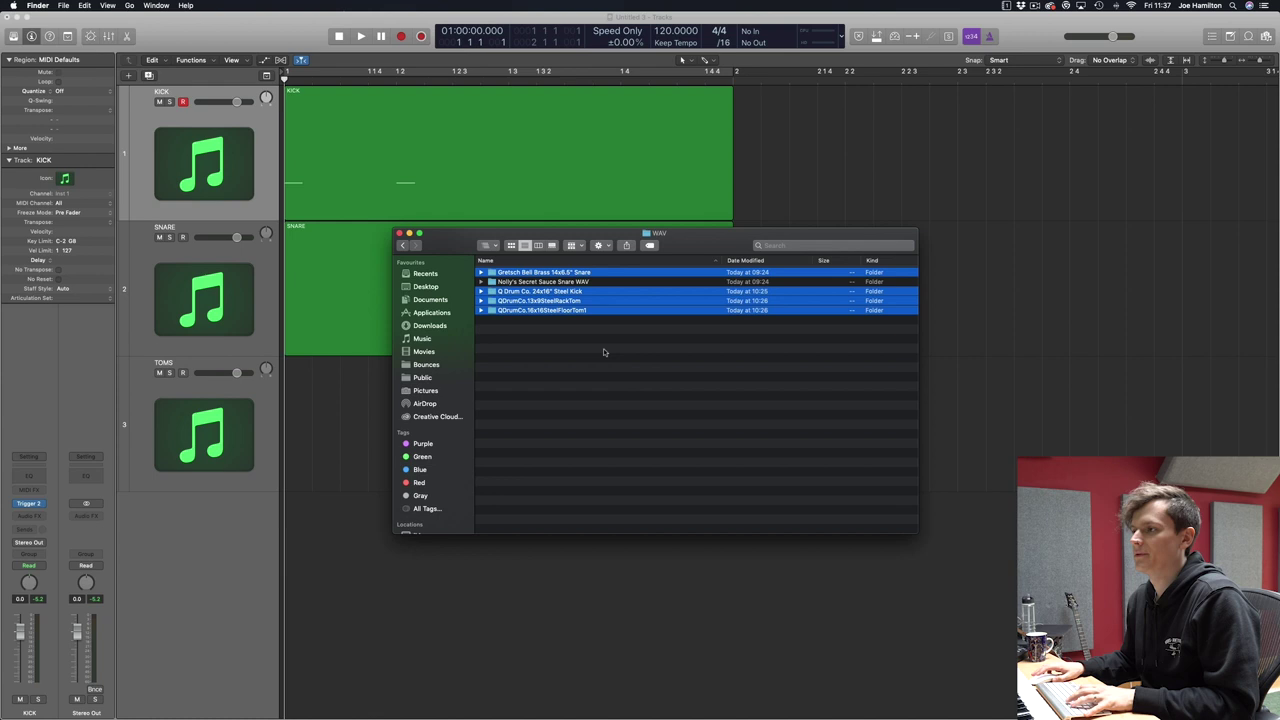
{"action": "left_click", "coordinate": [625, 401]}
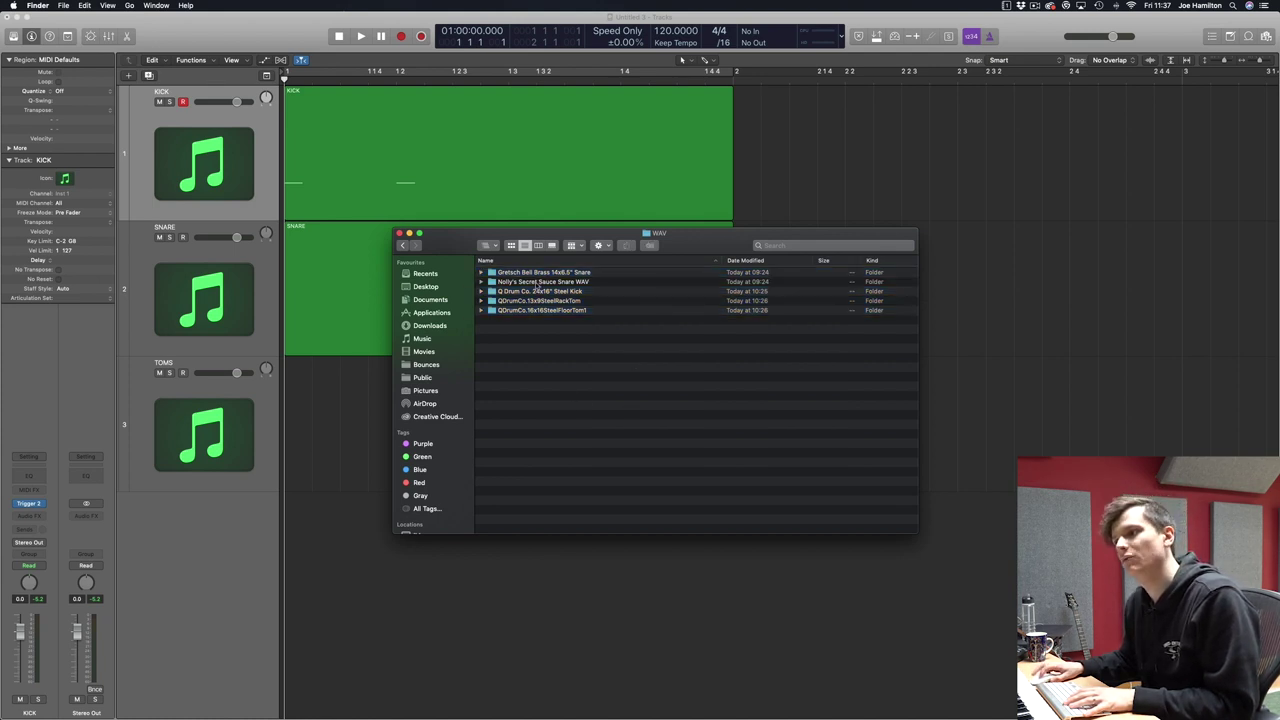
{"action": "double_click", "coordinate": [540, 282]}
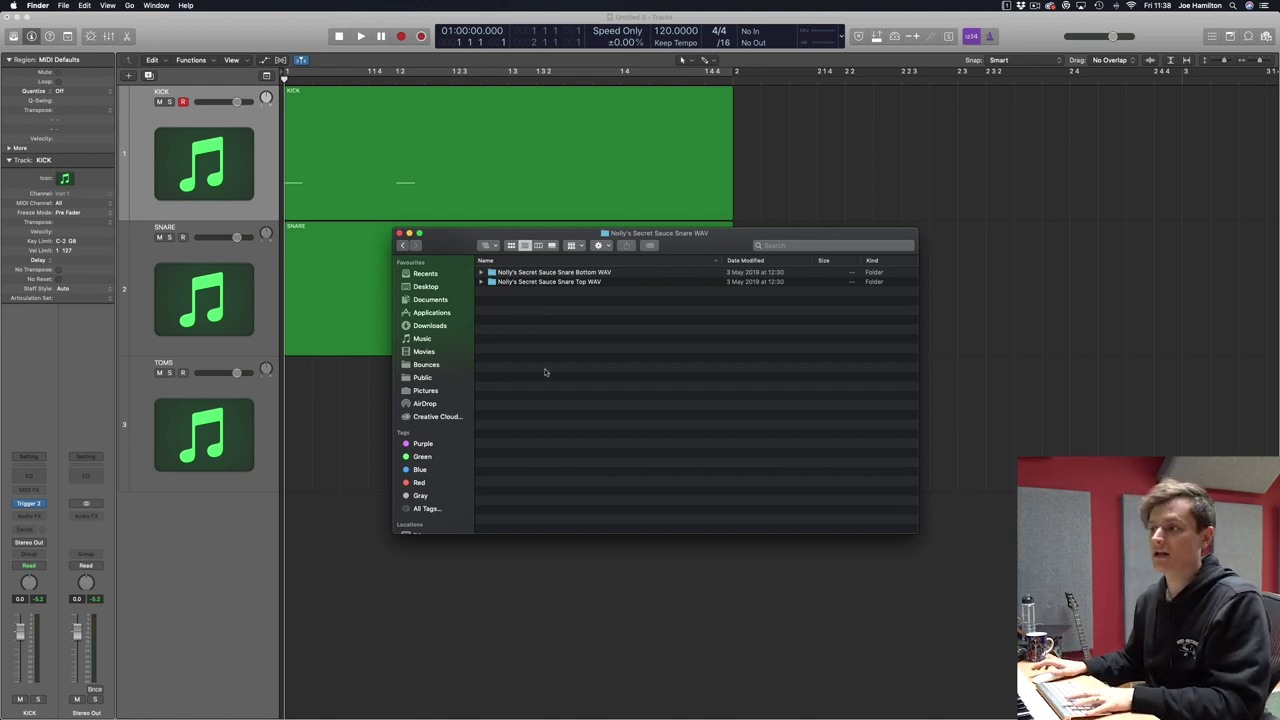
Step: Return to WAV and open the Gretsch Bell Brass snare's Snare Top sample folder
{"action": "left_click", "coordinate": [403, 245]}
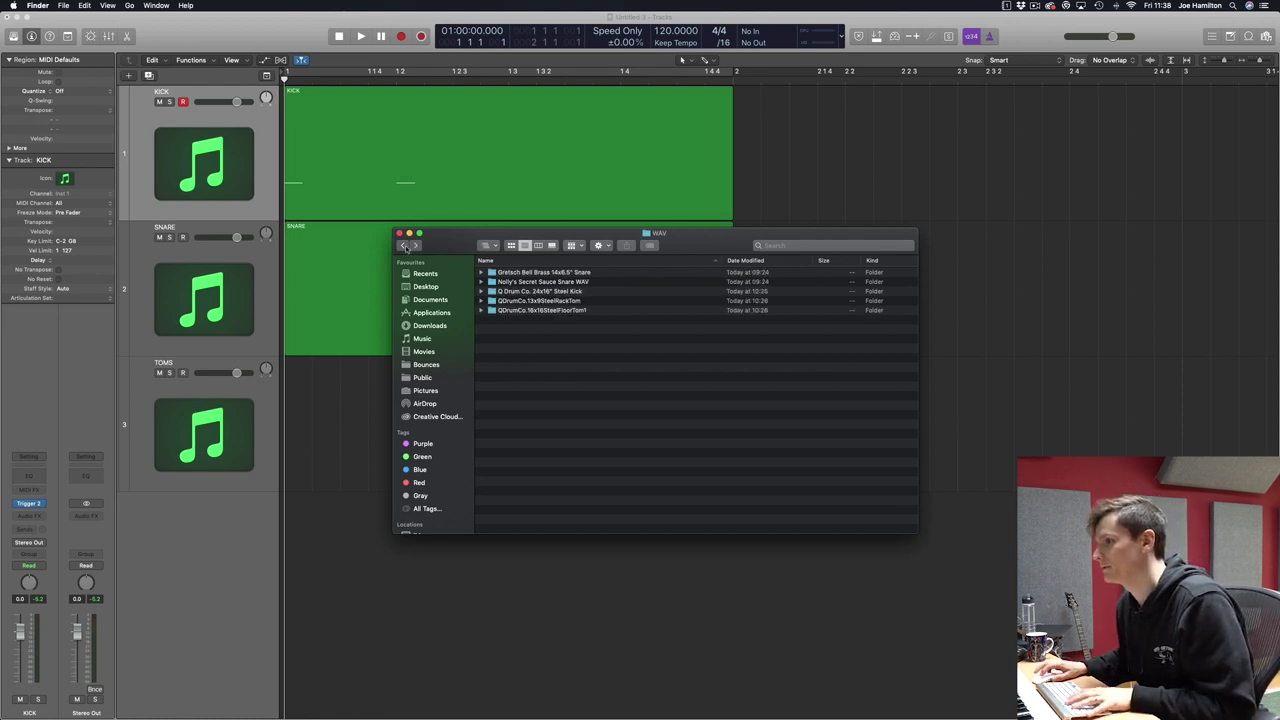
{"action": "double_click", "coordinate": [553, 273]}
{"action": "left_click", "coordinate": [553, 273]}
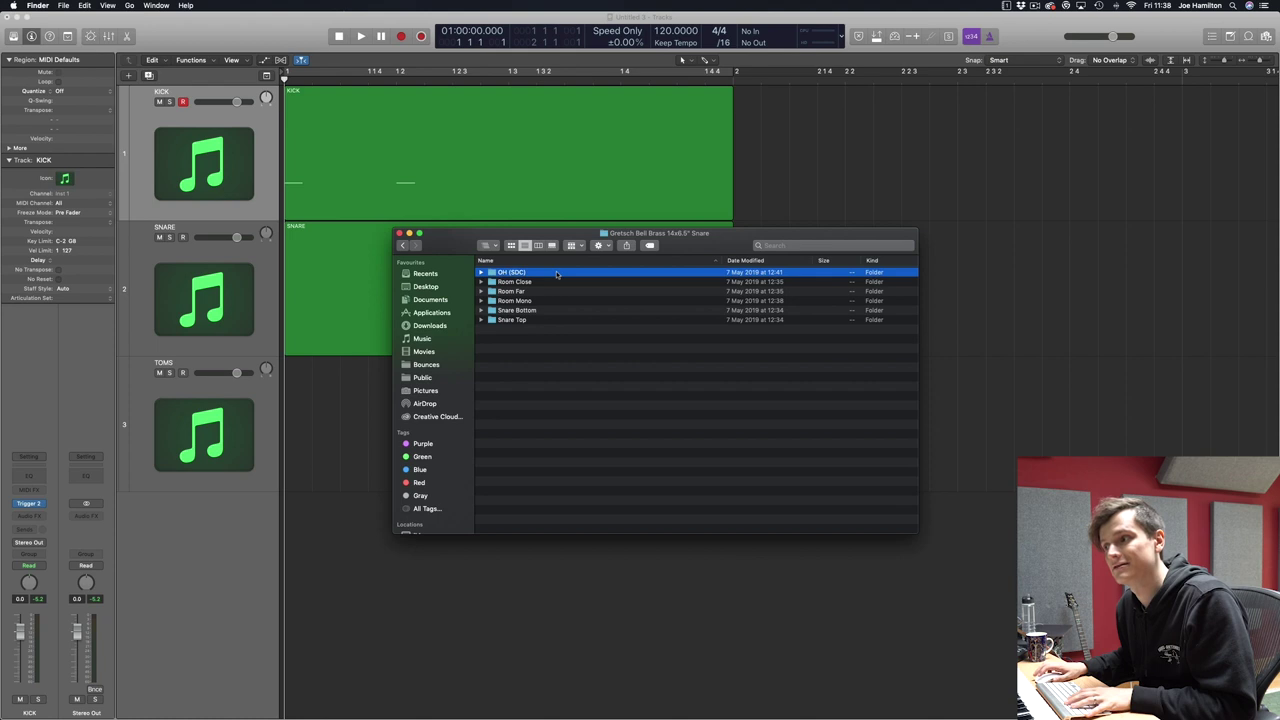
{"action": "left_click", "coordinate": [551, 283]}
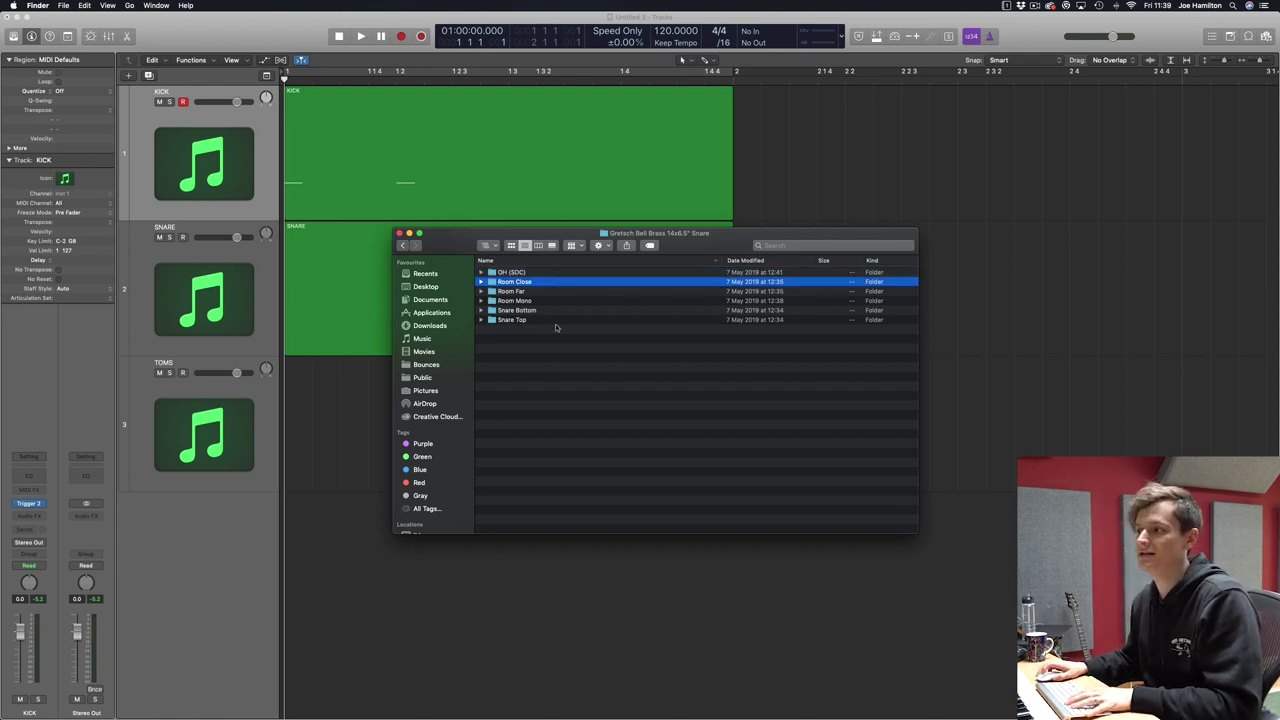
{"action": "double_click", "coordinate": [540, 320]}
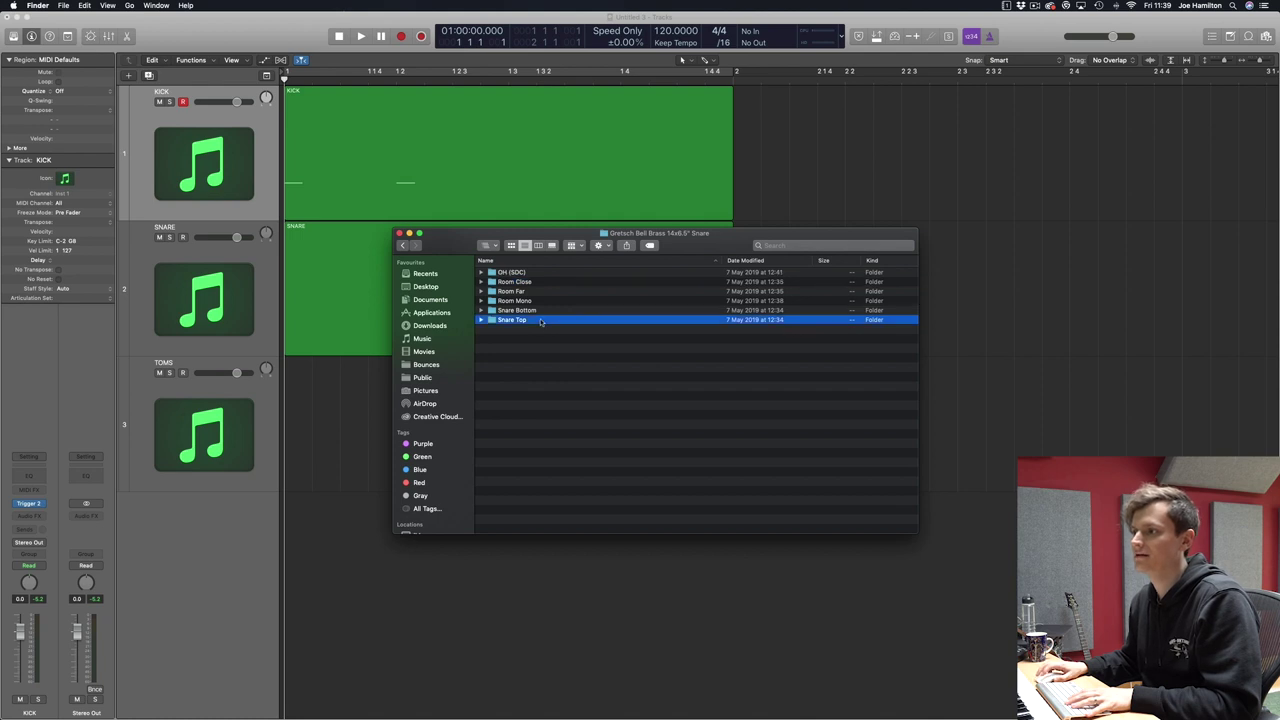
Step: Scroll through the Snare Top samples, then go back to the floor tom's mic folders
{"action": "scroll", "coordinate": [541, 322], "scroll_direction": "down", "scroll_amount": 5}
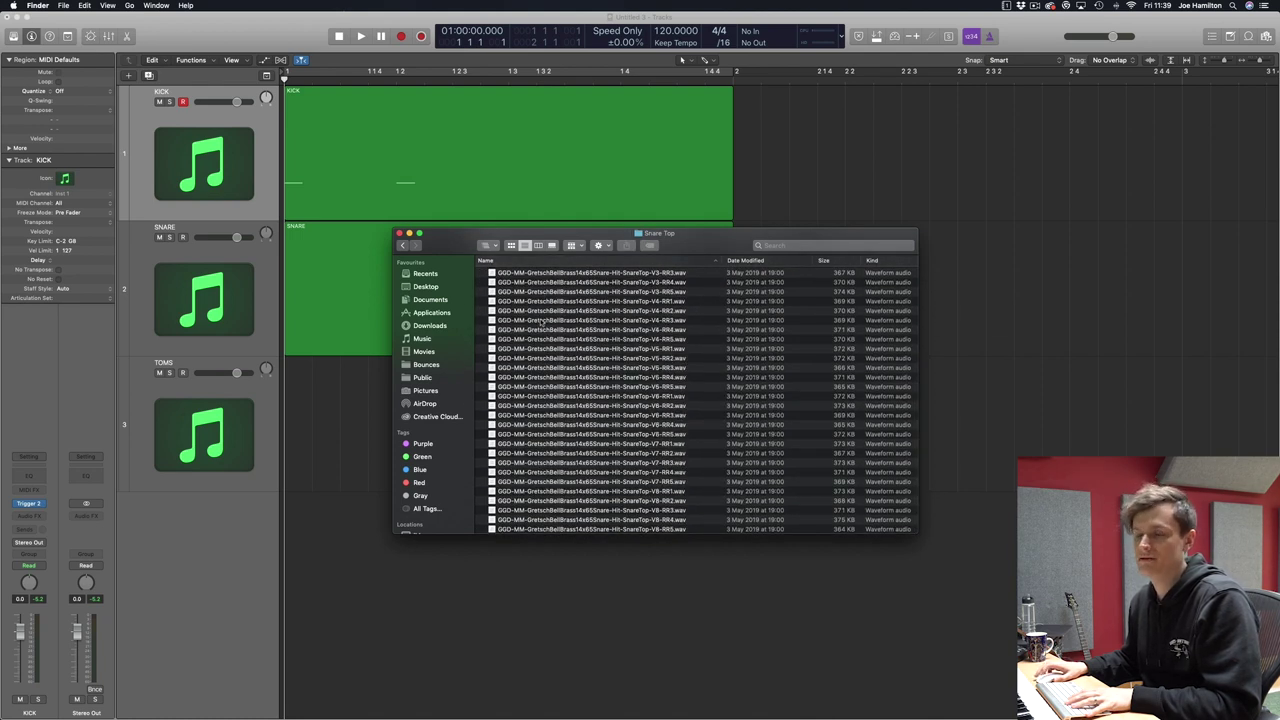
{"action": "key", "text": "cmd+["}
{"action": "scroll", "coordinate": [665, 452], "scroll_direction": "down", "scroll_amount": 5}
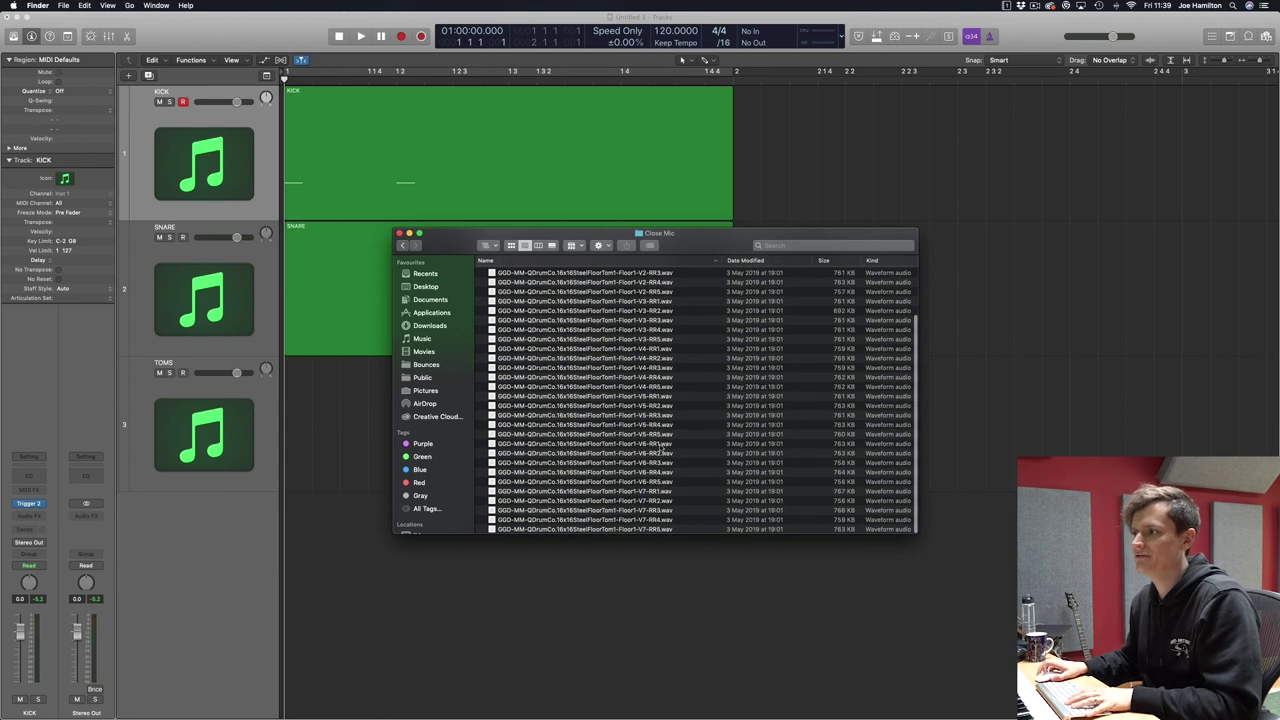
{"action": "scroll", "coordinate": [665, 450], "scroll_direction": "up", "scroll_amount": 3}
{"action": "left_click", "coordinate": [401, 245]}
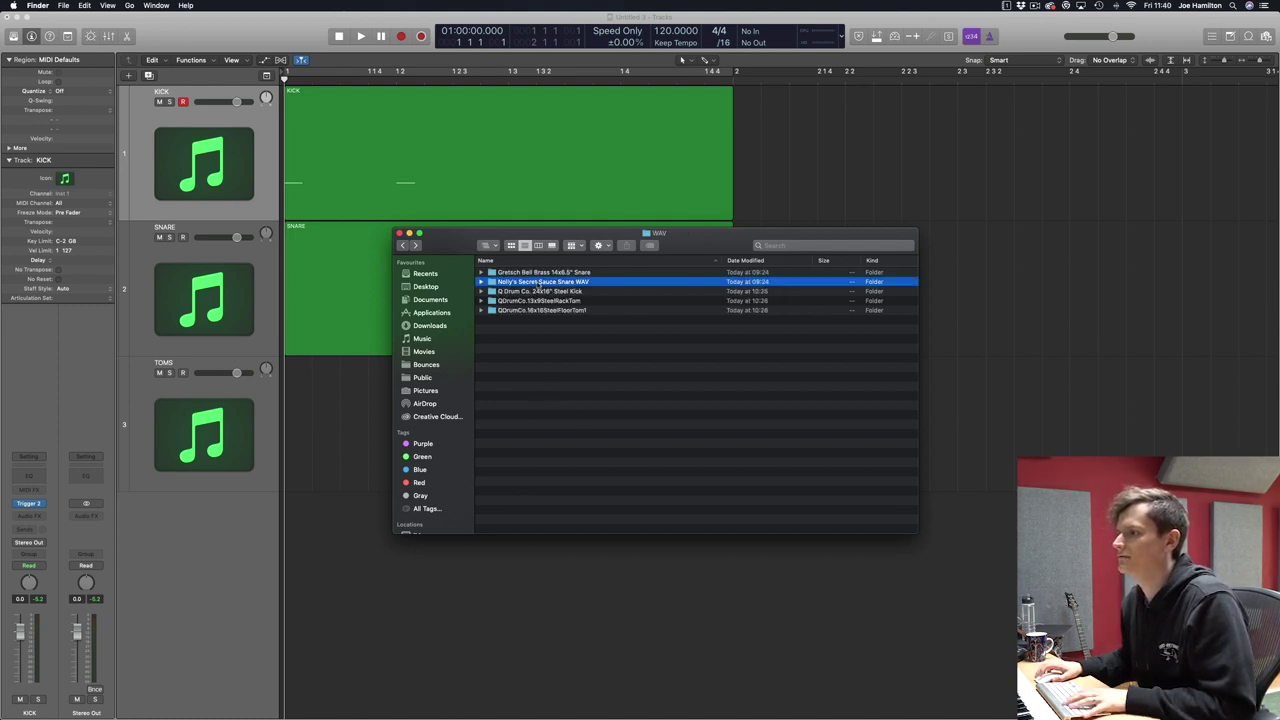
Step: Open Secret Sauce Snare Top WAV and preview Top rimshot_5 and Top rimshot_2
{"action": "double_click", "coordinate": [537, 282]}
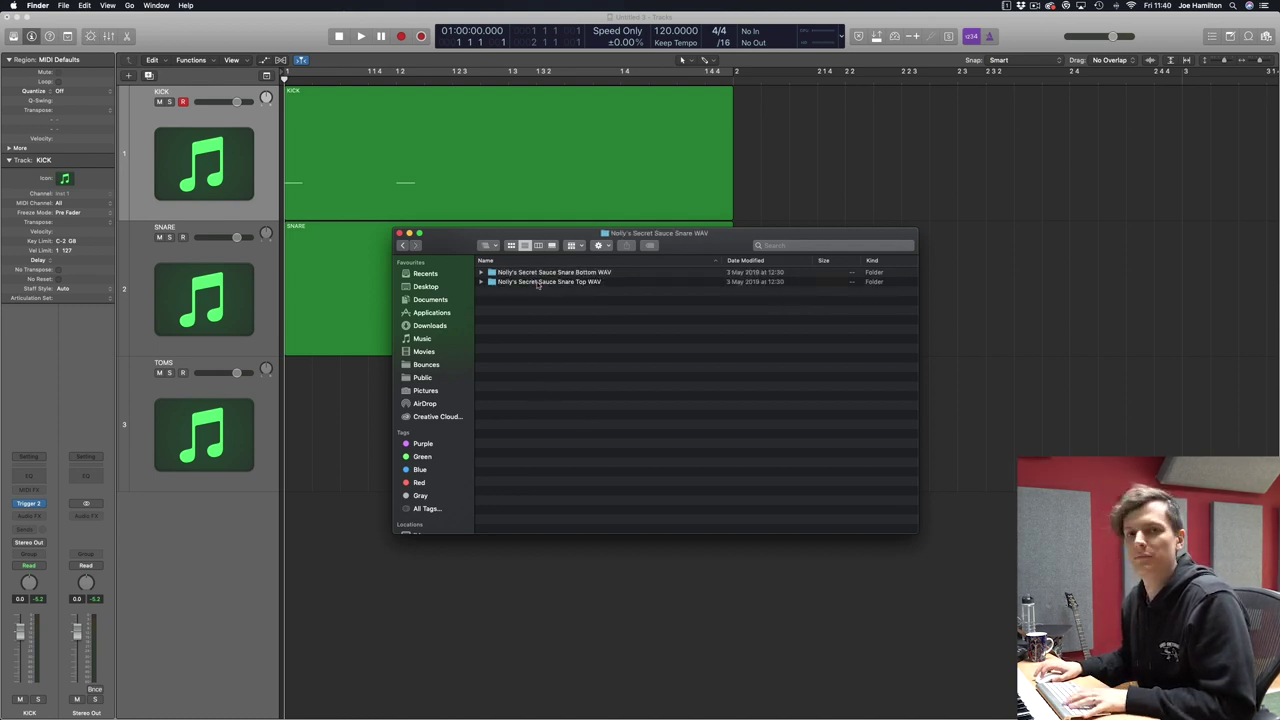
{"action": "double_click", "coordinate": [537, 282]}
{"action": "scroll", "coordinate": [535, 288], "scroll_direction": "down", "scroll_amount": 10}
{"action": "left_click", "coordinate": [545, 425]}
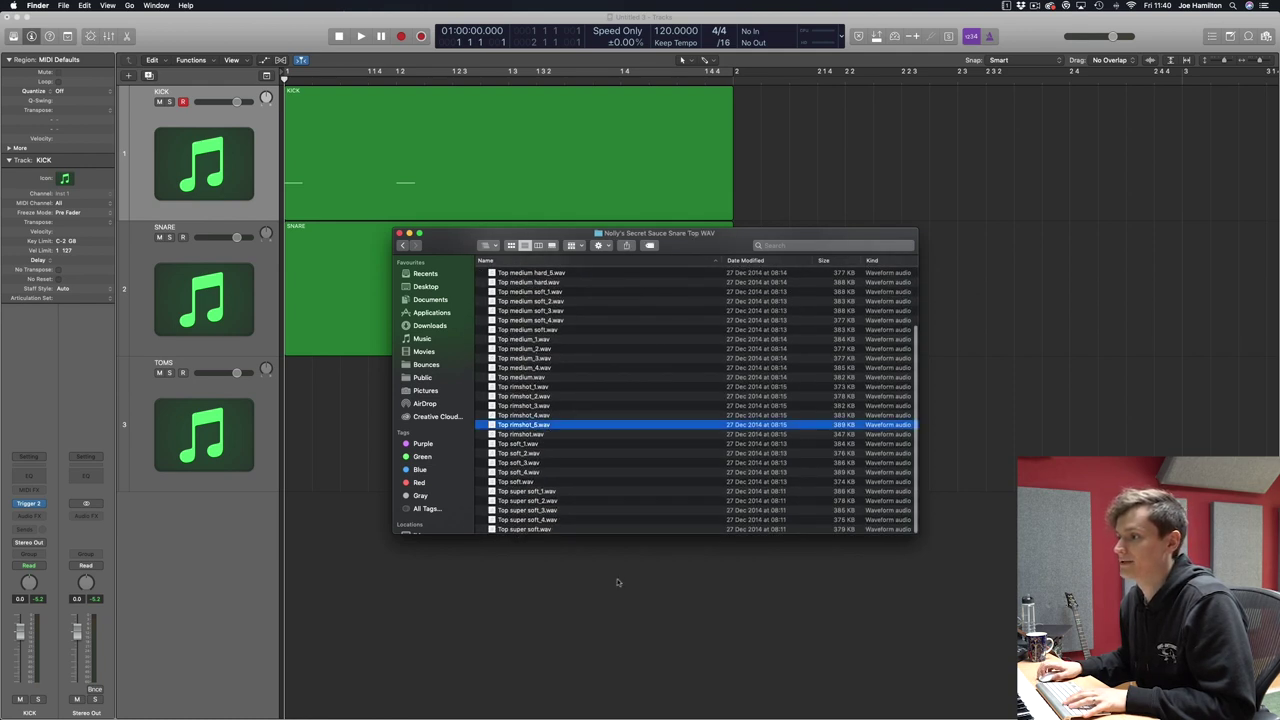
{"action": "key", "text": "space"}
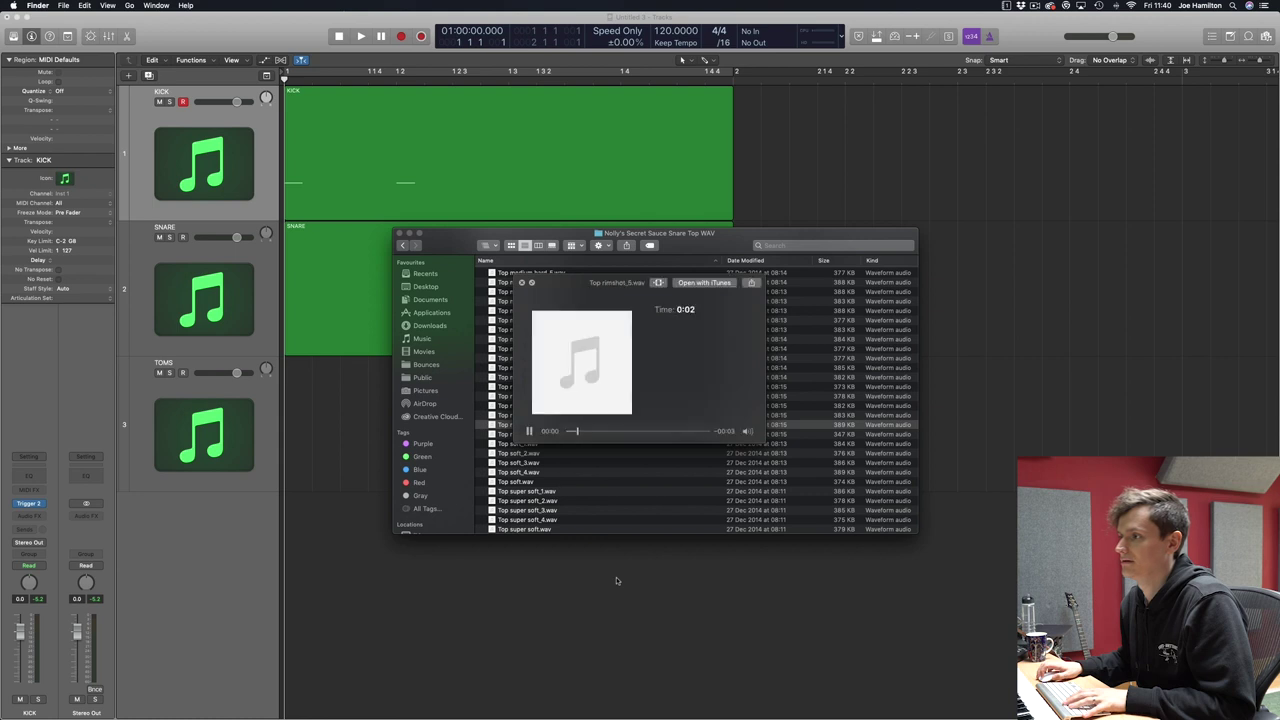
{"action": "left_click", "coordinate": [503, 401]}
{"action": "left_click", "coordinate": [503, 399]}
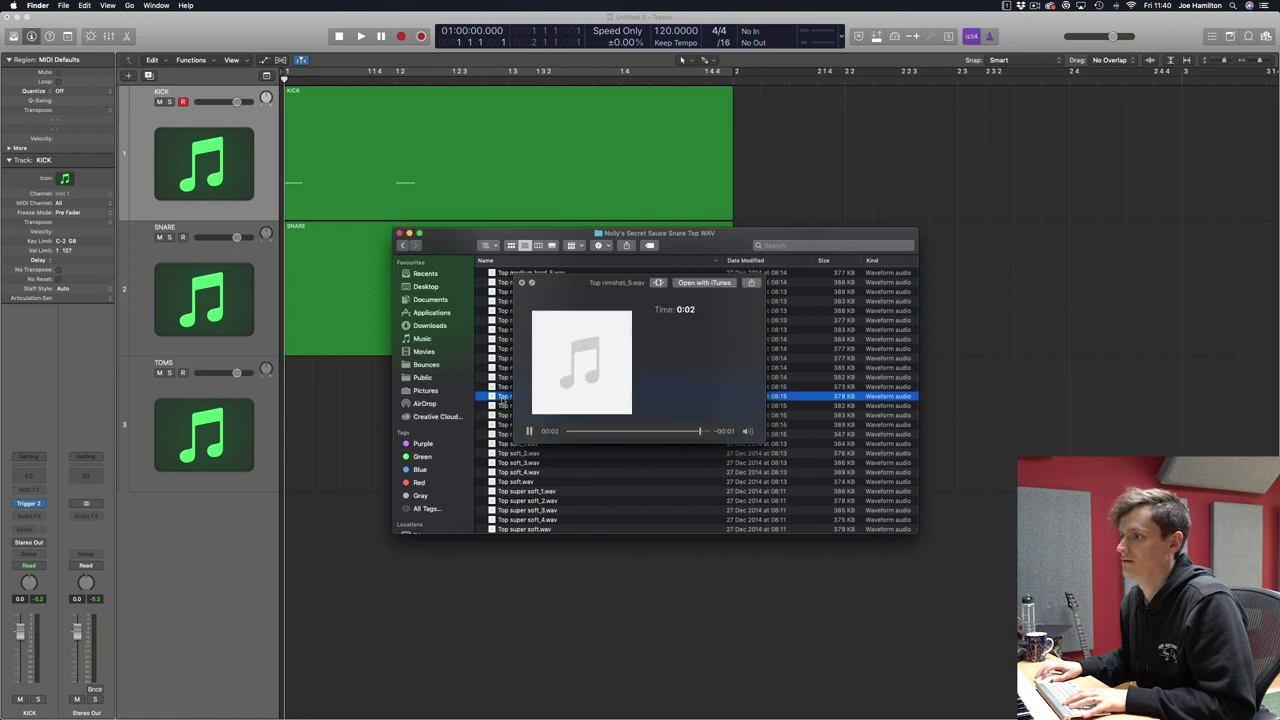
{"action": "left_click", "coordinate": [587, 295]}
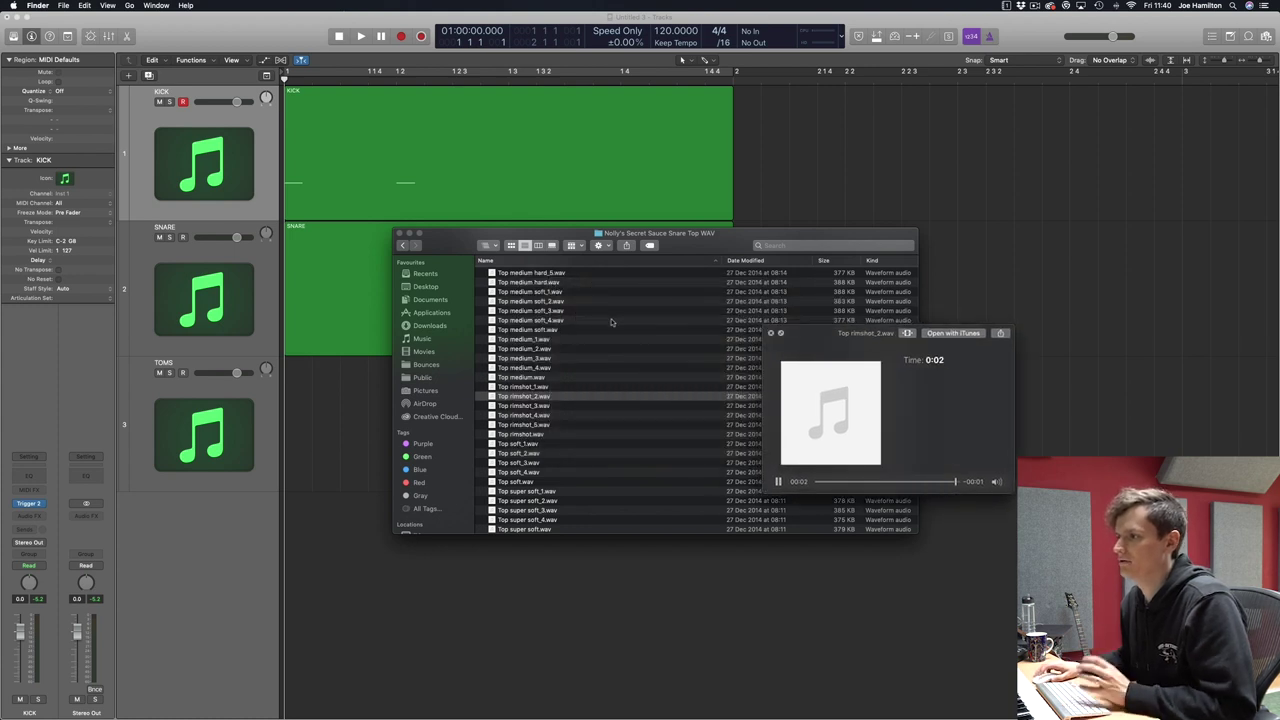
Step: Preview Top medium soft_4, medium_2, super soft_3, soft_3 and hard_3, then go back
{"action": "left_click", "coordinate": [595, 318]}
{"action": "left_click", "coordinate": [595, 319]}
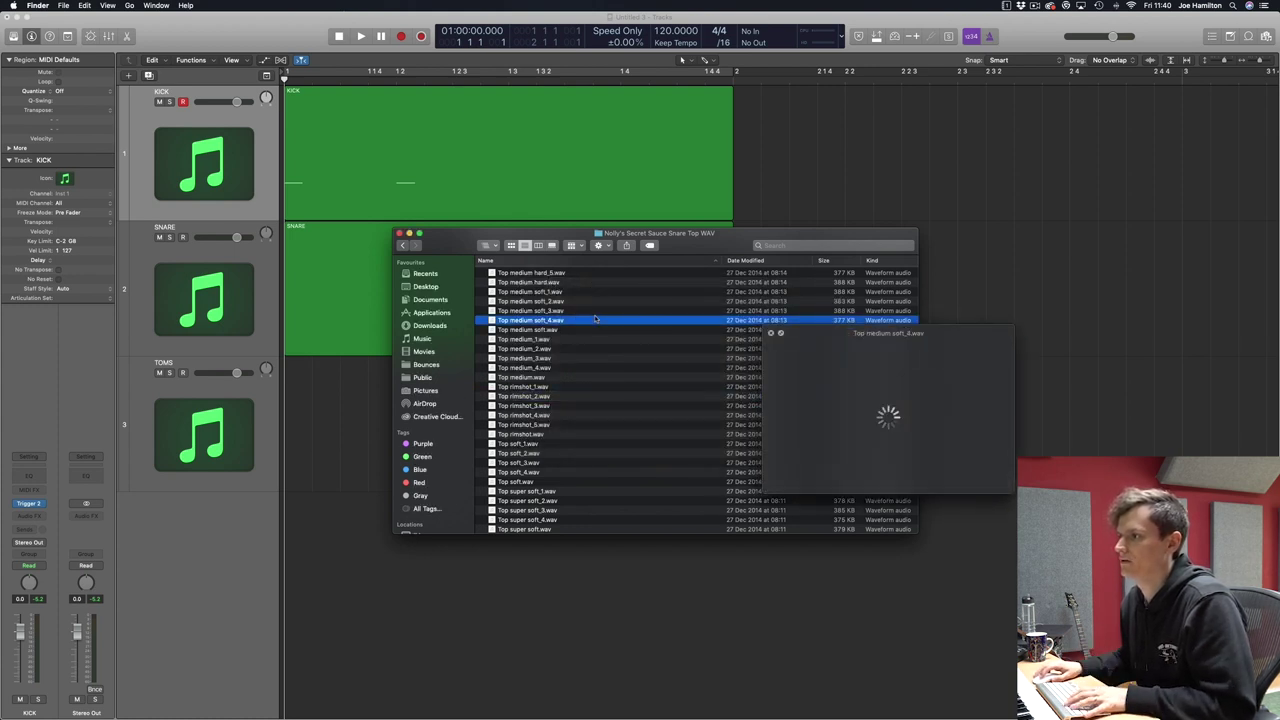
{"action": "left_click", "coordinate": [566, 347]}
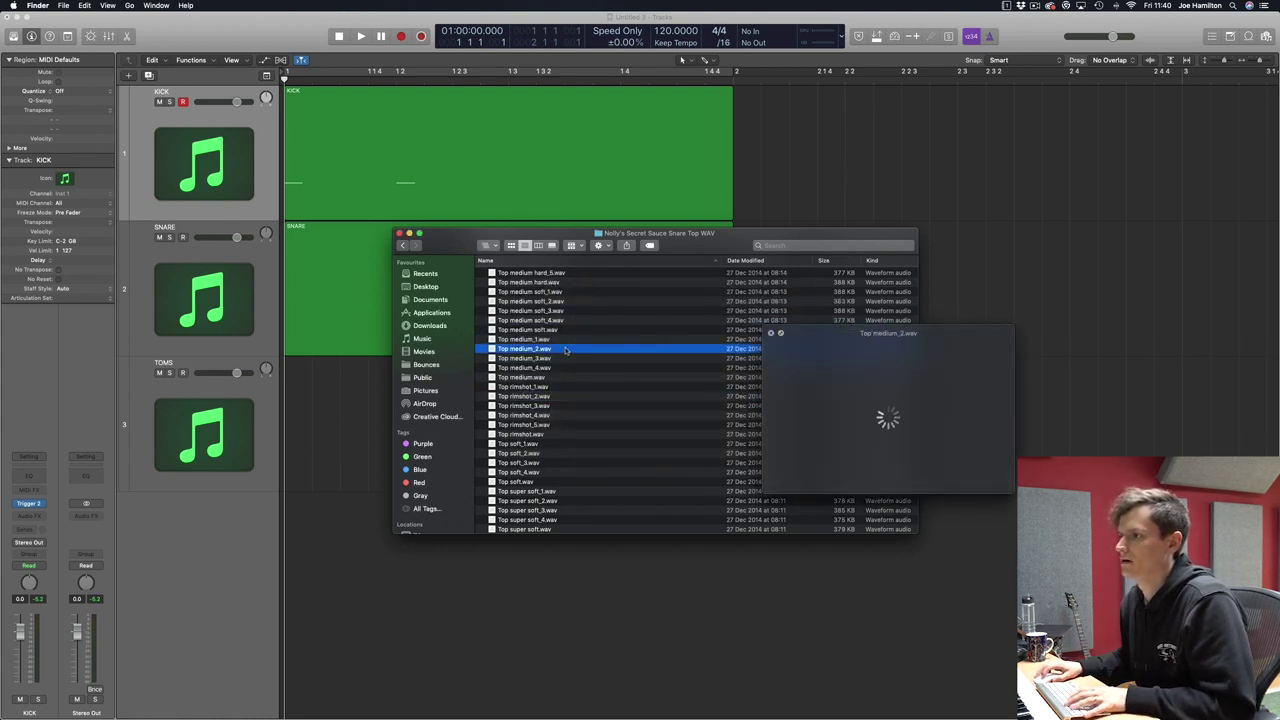
{"action": "left_click", "coordinate": [565, 509]}
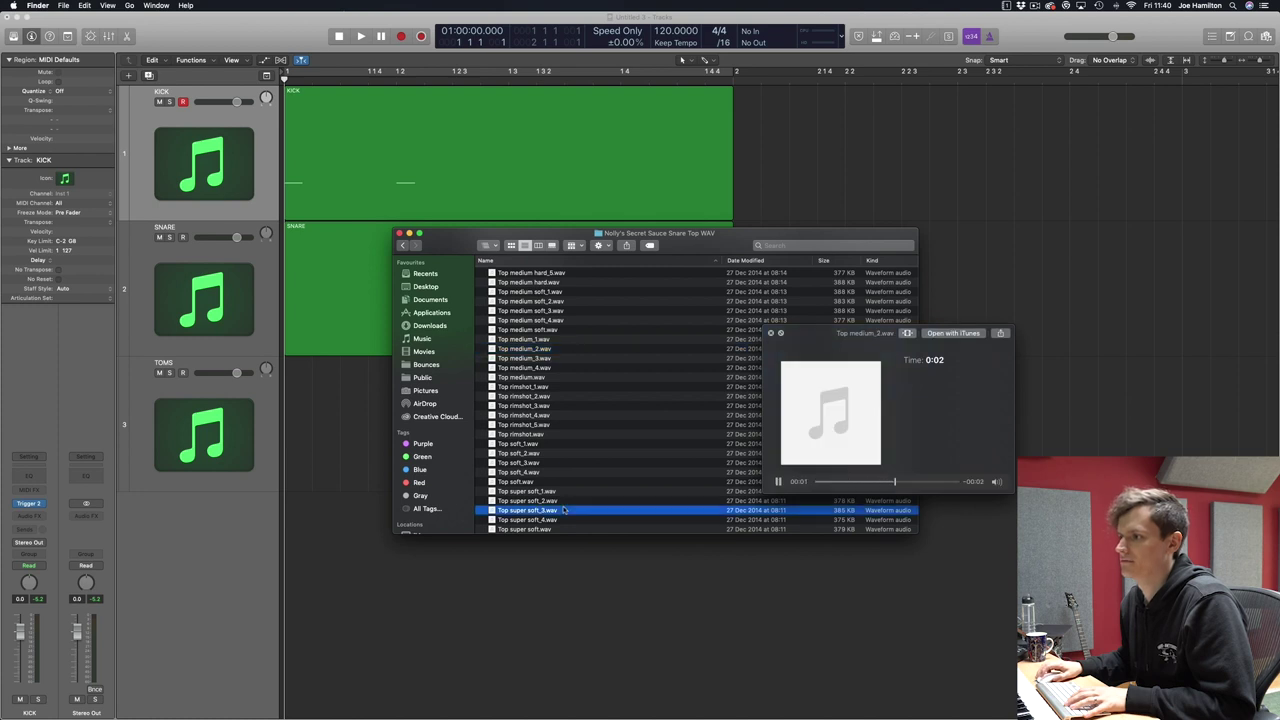
{"action": "left_click", "coordinate": [556, 463]}
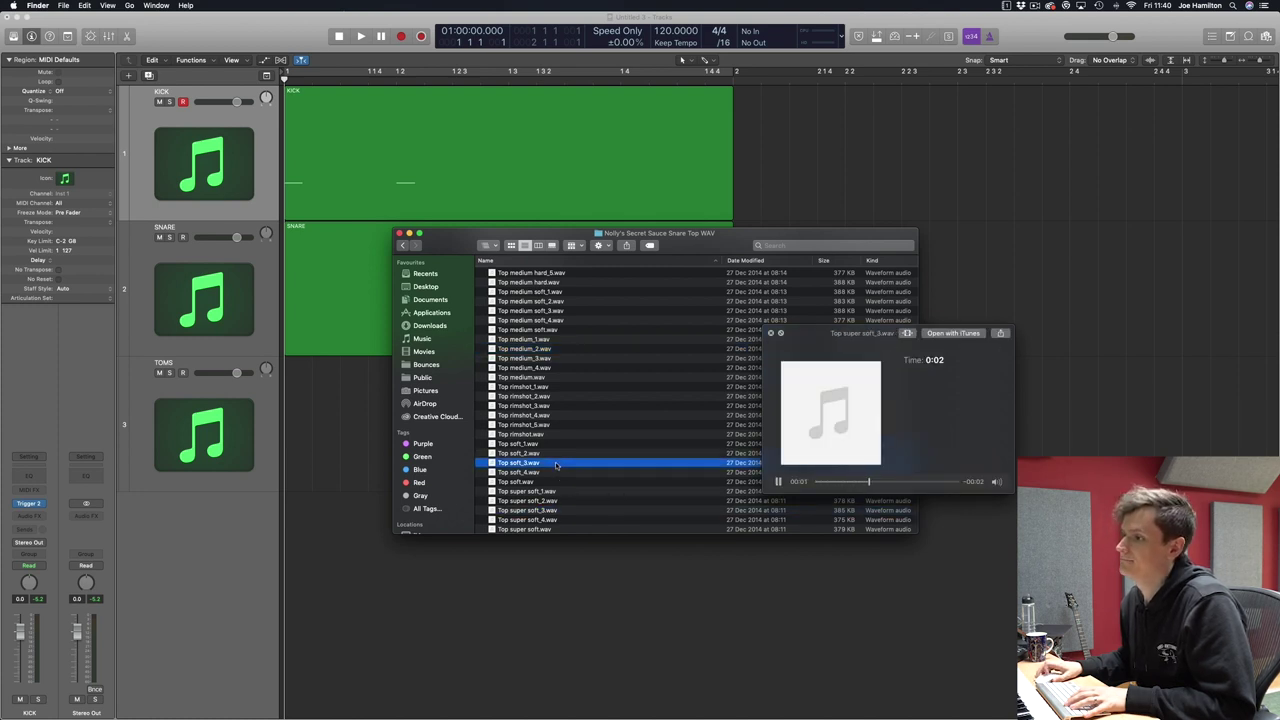
{"action": "scroll", "coordinate": [556, 463], "scroll_direction": "up", "scroll_amount": 5}
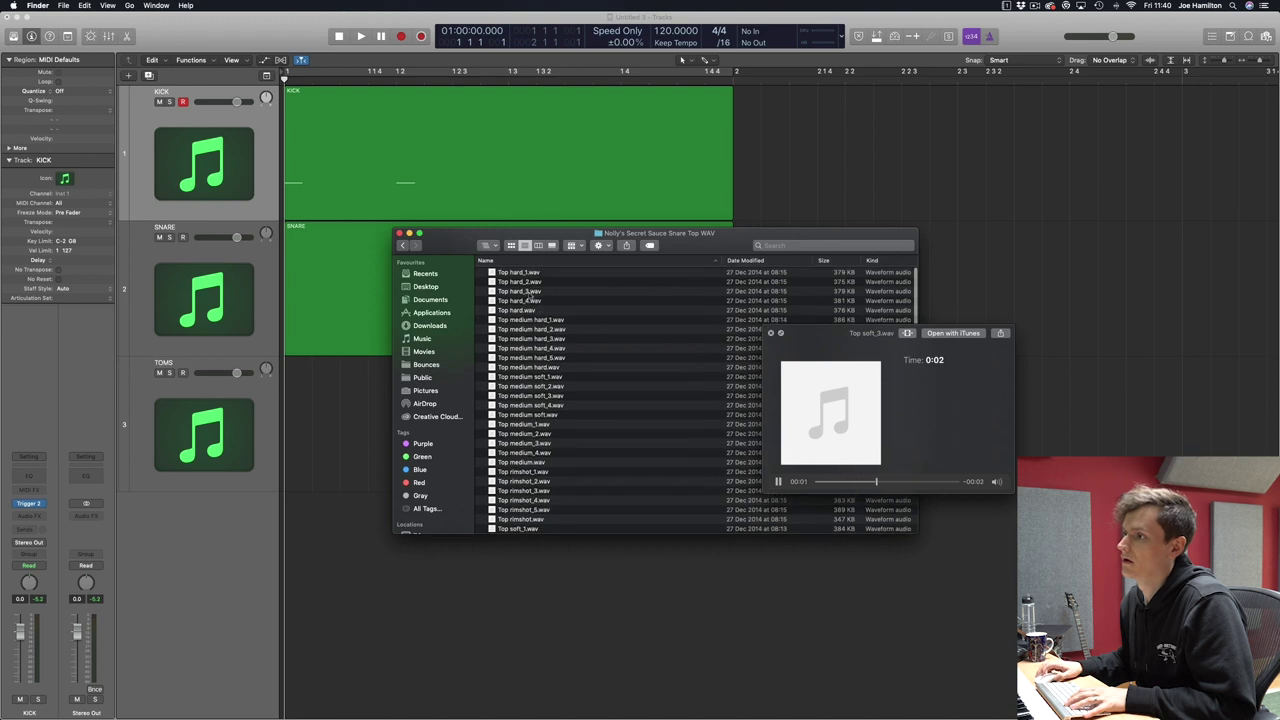
{"action": "left_click", "coordinate": [545, 291]}
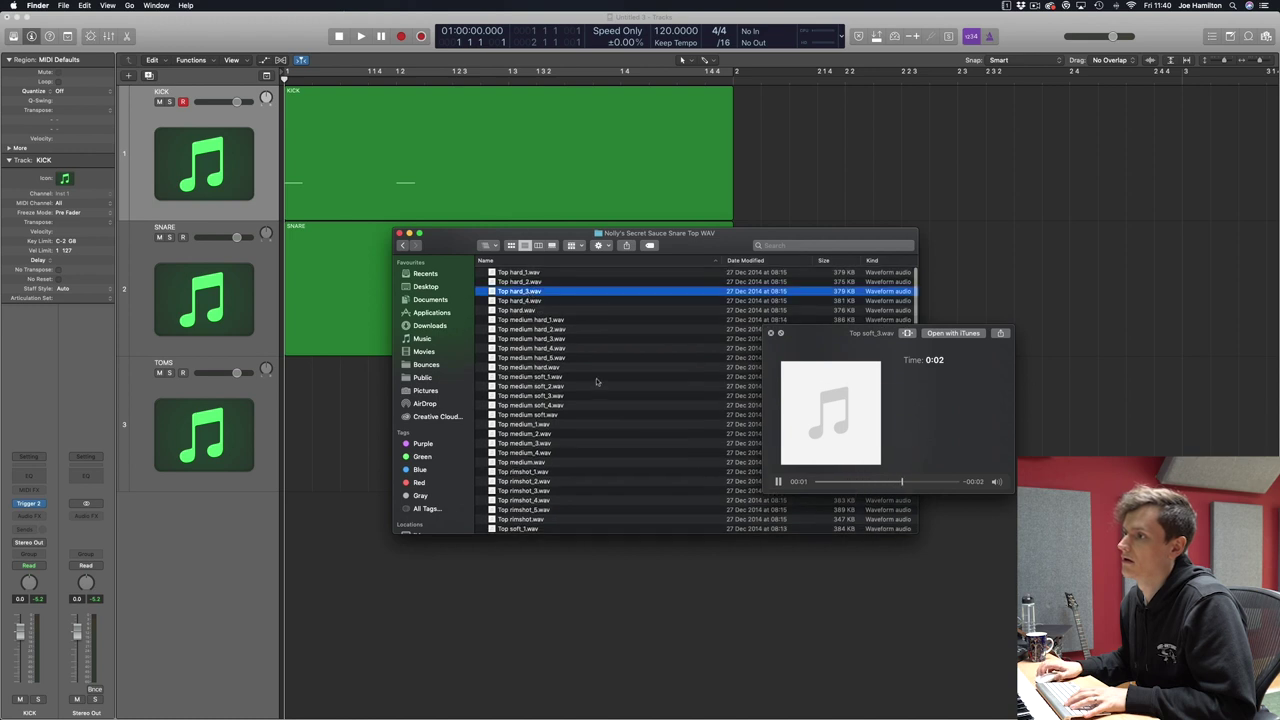
{"action": "left_click", "coordinate": [402, 245]}
Step: Browse the Bottom WAV snare folder, then return to the WAV folder
{"action": "left_click", "coordinate": [580, 272]}
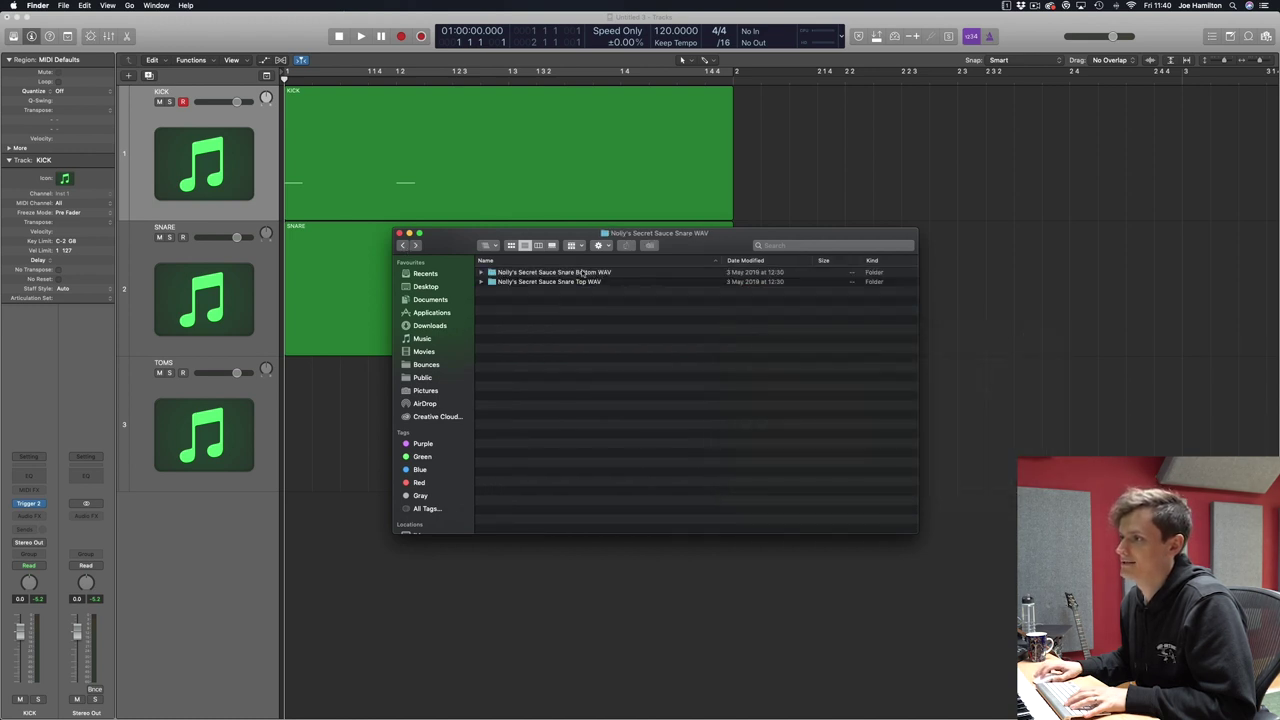
{"action": "double_click", "coordinate": [580, 272]}
{"action": "scroll", "coordinate": [555, 340], "scroll_direction": "down", "scroll_amount": 10}
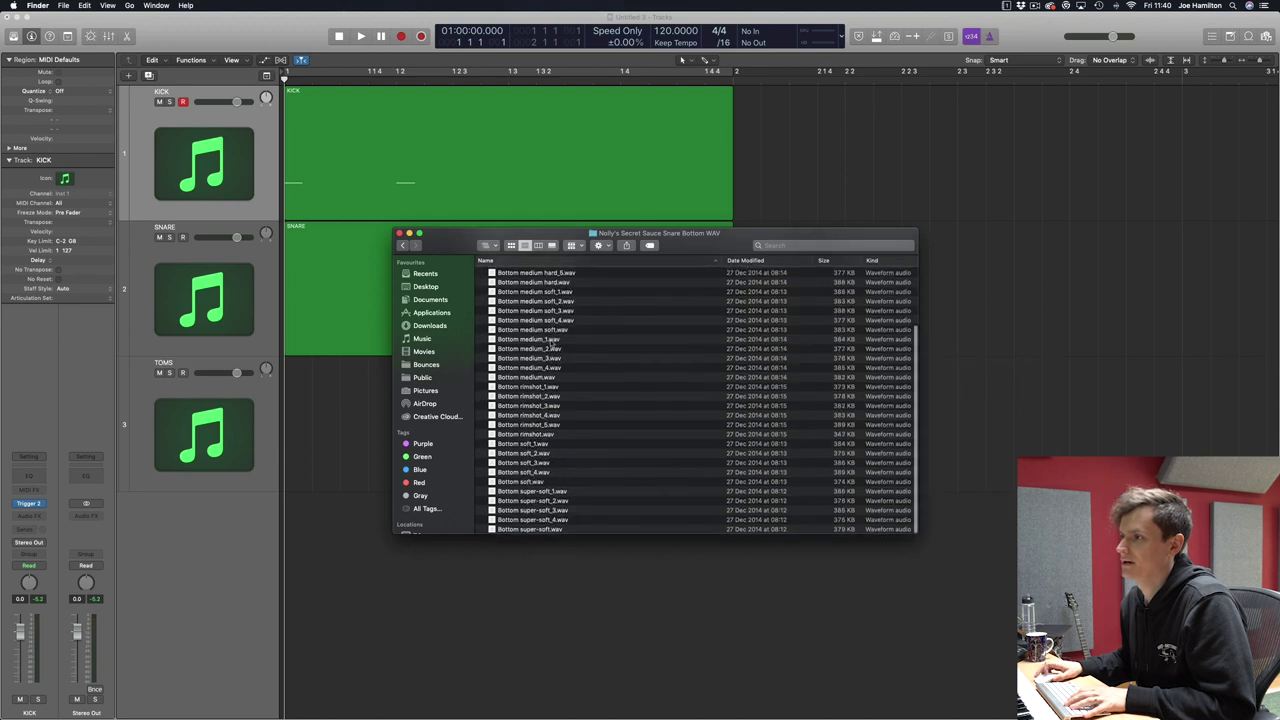
{"action": "scroll", "coordinate": [555, 345], "scroll_direction": "down", "scroll_amount": 3}
{"action": "left_click", "coordinate": [403, 246]}
{"action": "left_click", "coordinate": [403, 246]}
Step: Preview the Gretsch Bell Brass Snare Top samples V8-RR1, V6-RR3 and V4-RR2
{"action": "double_click", "coordinate": [570, 273]}
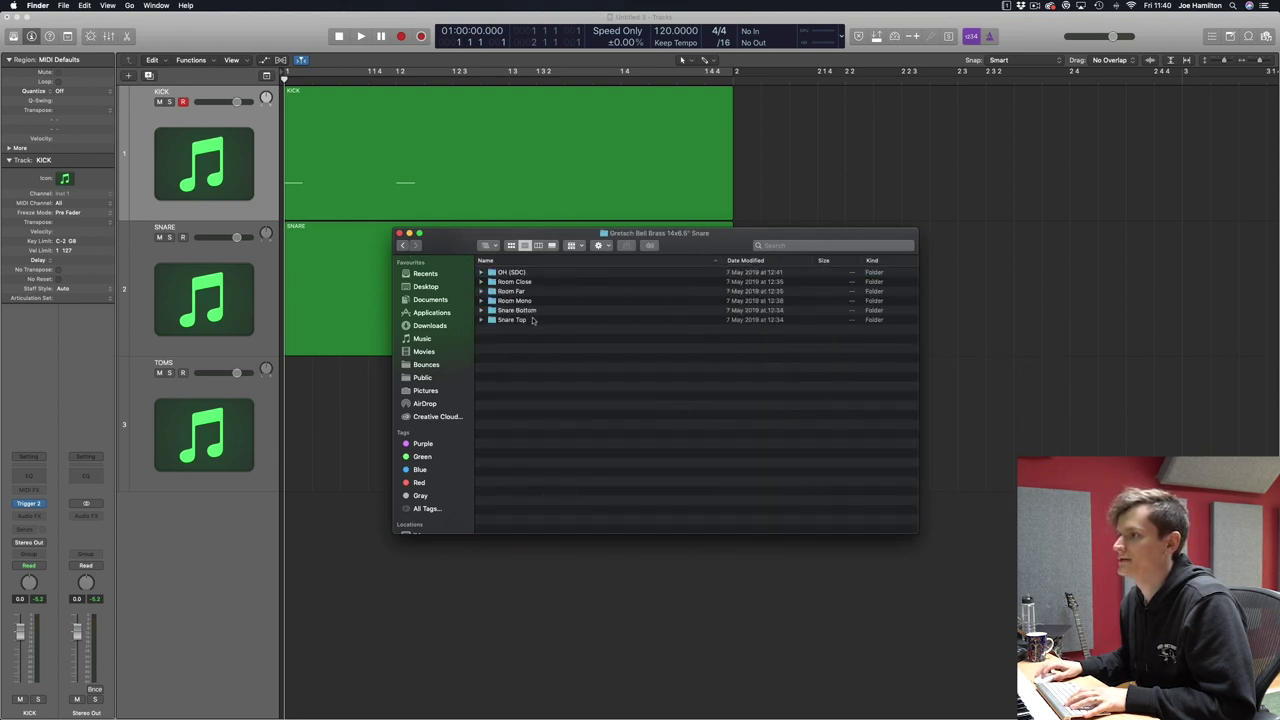
{"action": "double_click", "coordinate": [532, 321]}
{"action": "scroll", "coordinate": [576, 450], "scroll_direction": "down", "scroll_amount": 5}
{"action": "left_click", "coordinate": [576, 492]}
{"action": "key", "text": "space"}
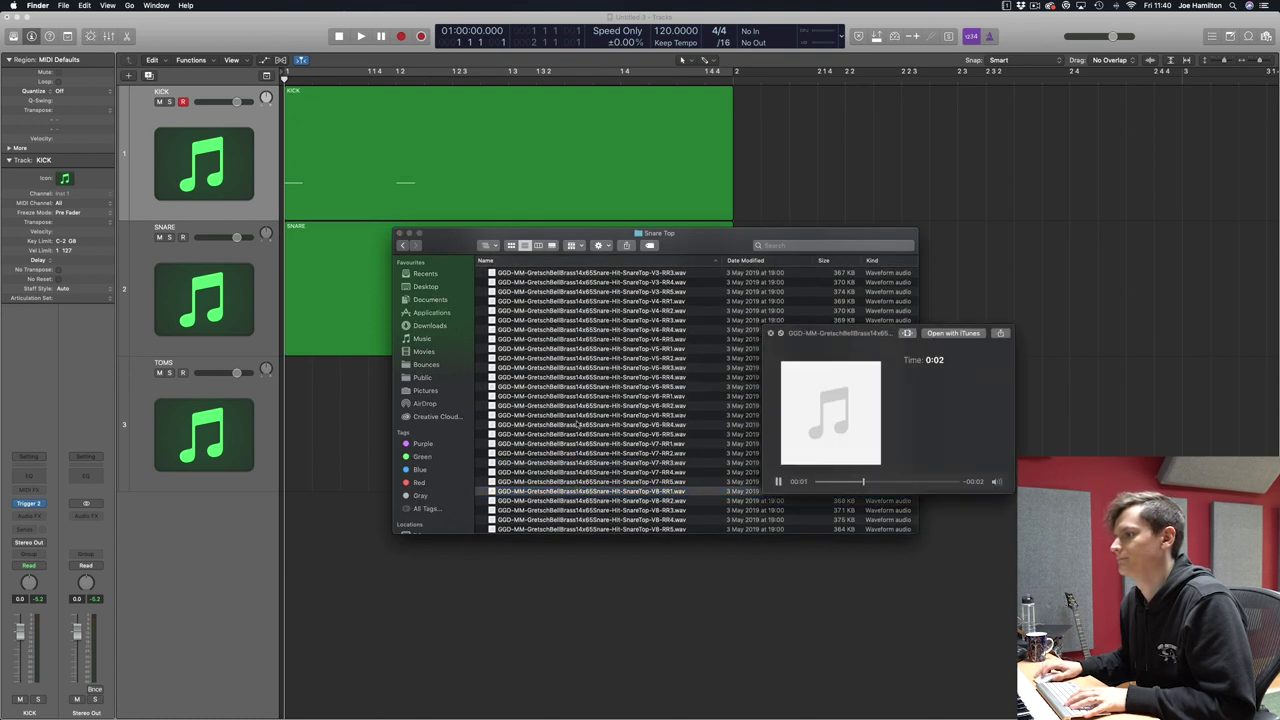
{"action": "left_click", "coordinate": [566, 415]}
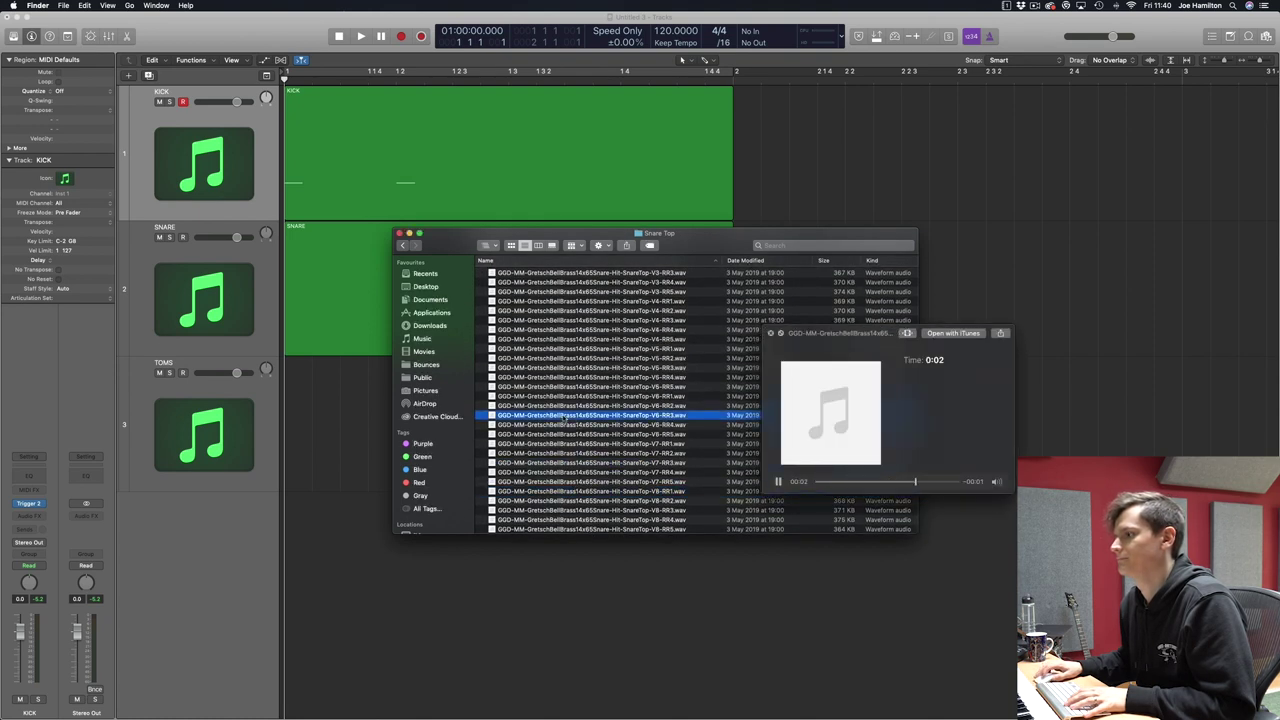
{"action": "left_click", "coordinate": [615, 311]}
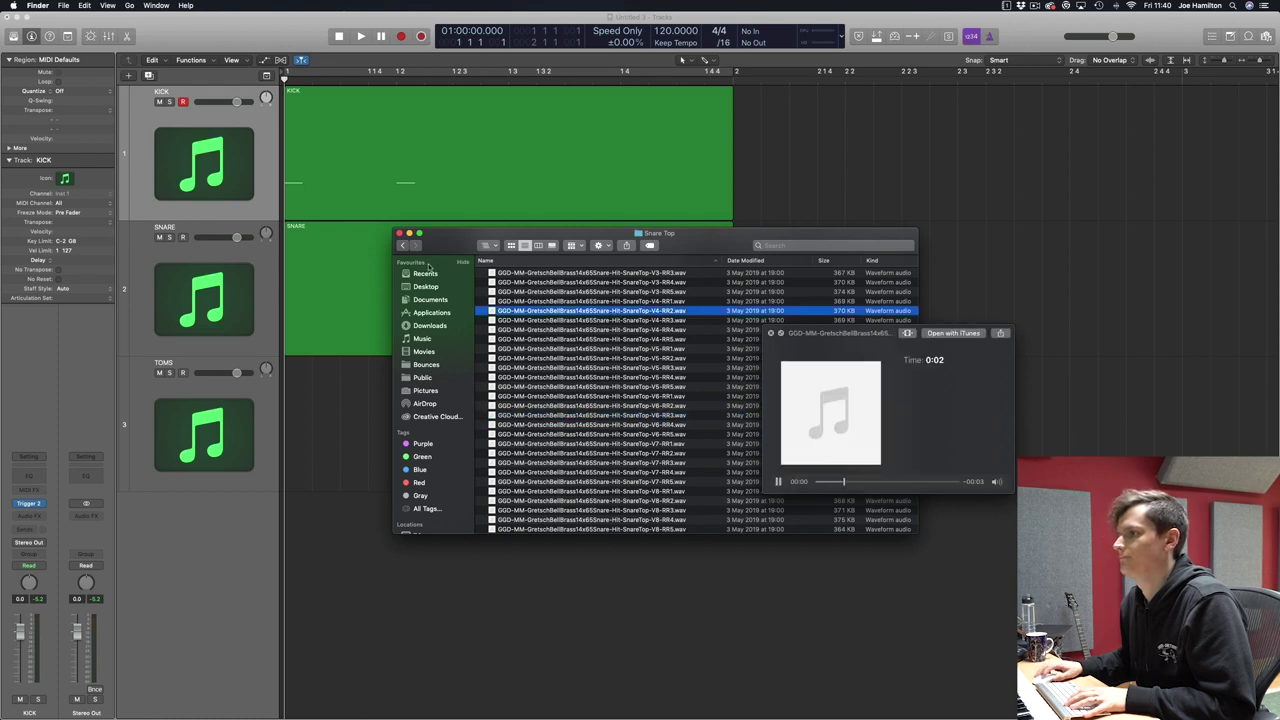
{"action": "key", "text": "space"}
Step: Go back to the Steel Kick folder and preview a kick sample
{"action": "left_click", "coordinate": [403, 245]}
{"action": "key", "text": "space"}
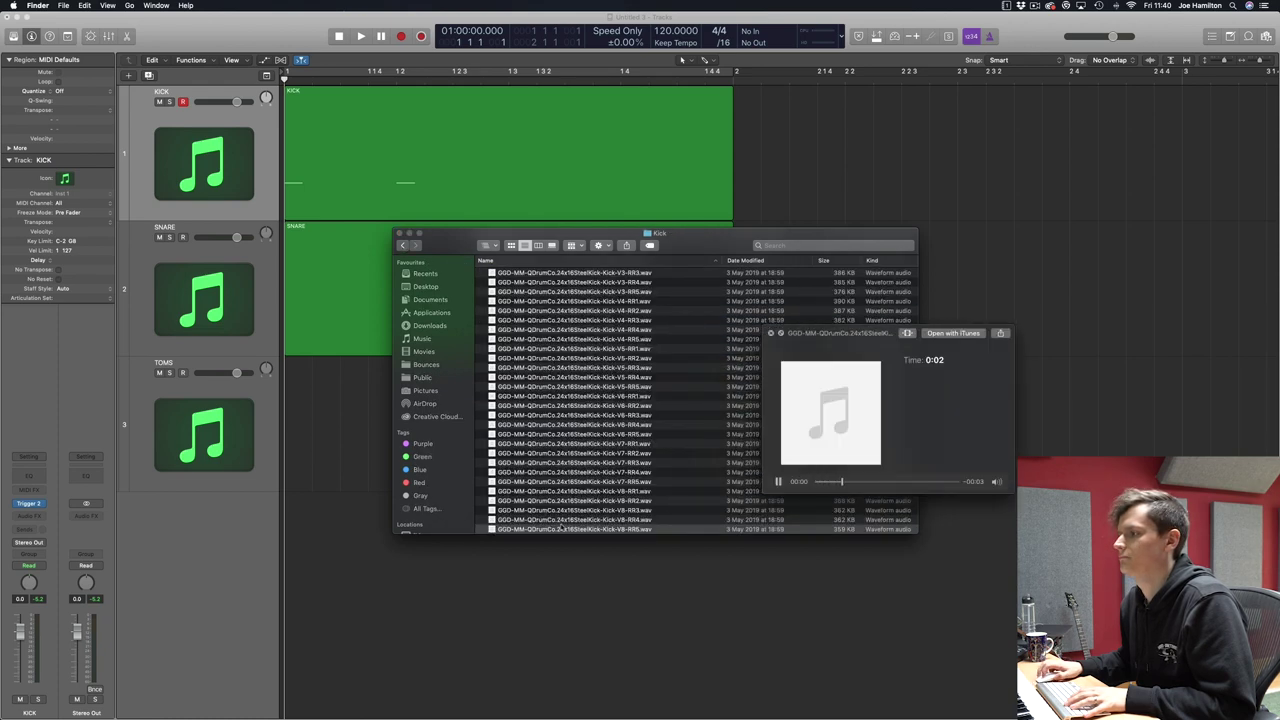
{"action": "key", "text": "space"}
{"action": "left_click", "coordinate": [403, 245]}
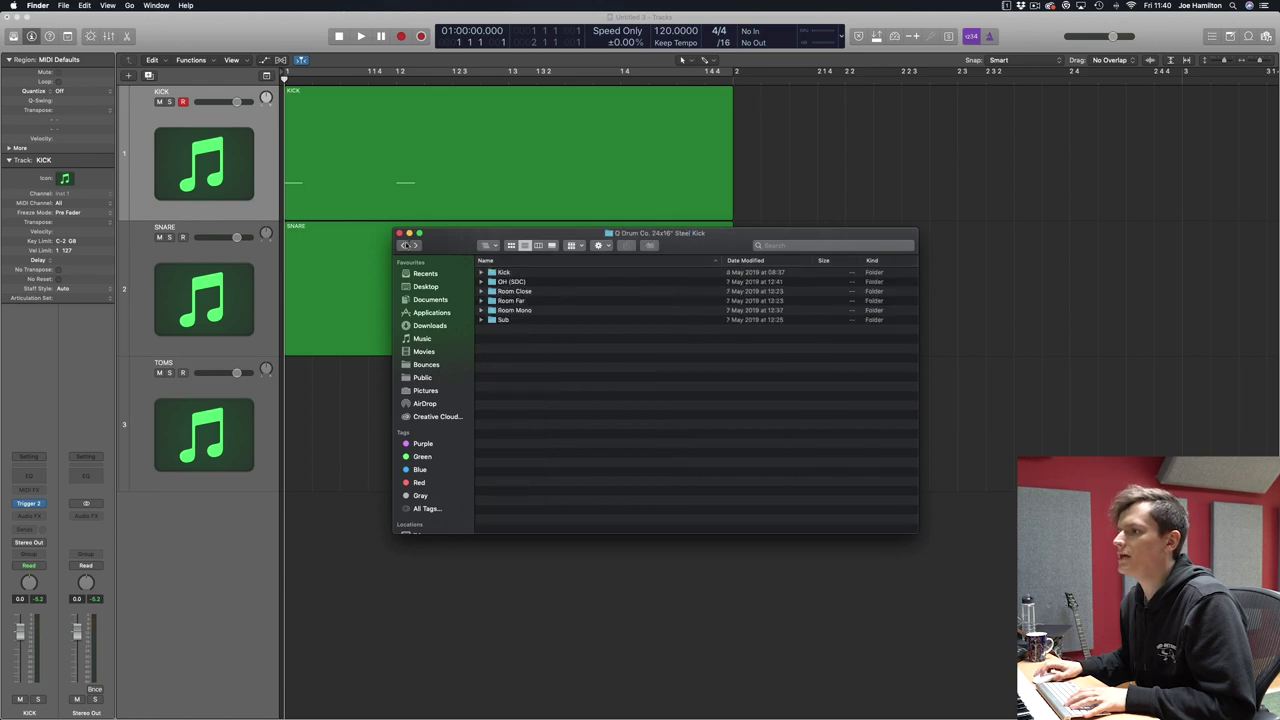
{"action": "double_click", "coordinate": [511, 321]}
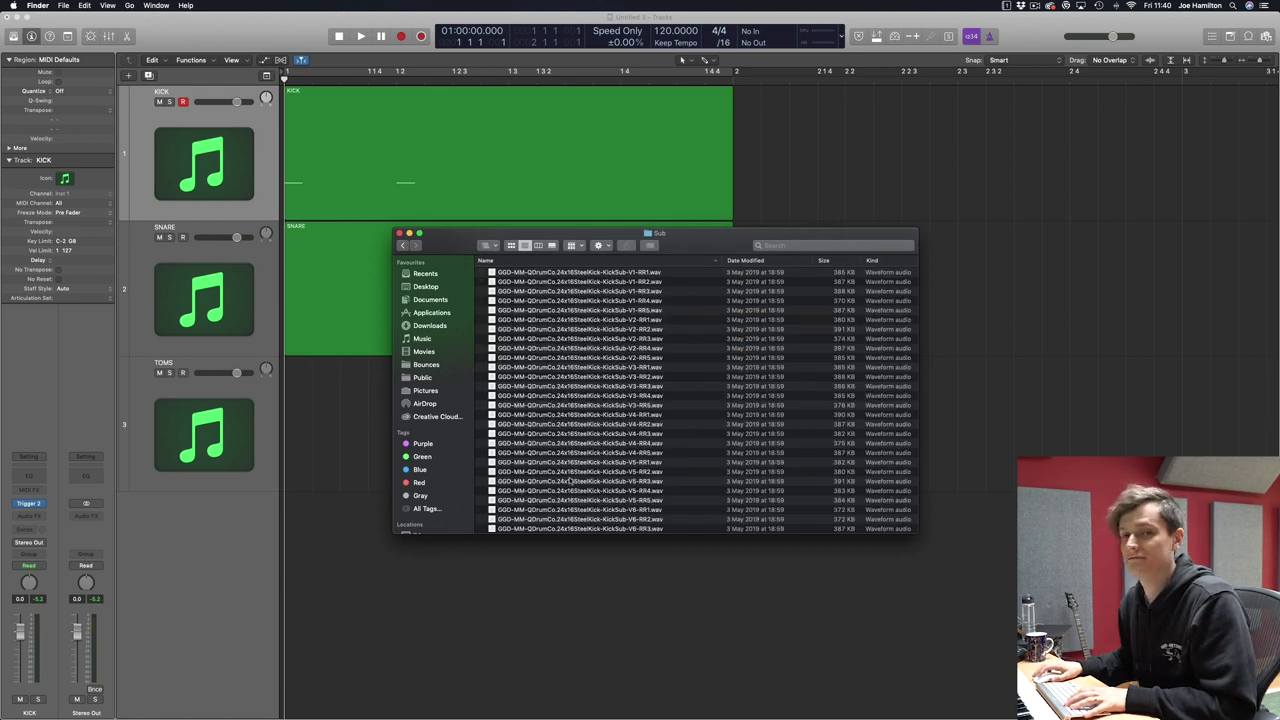
{"action": "scroll", "coordinate": [570, 481], "scroll_direction": "down", "scroll_amount": 5}
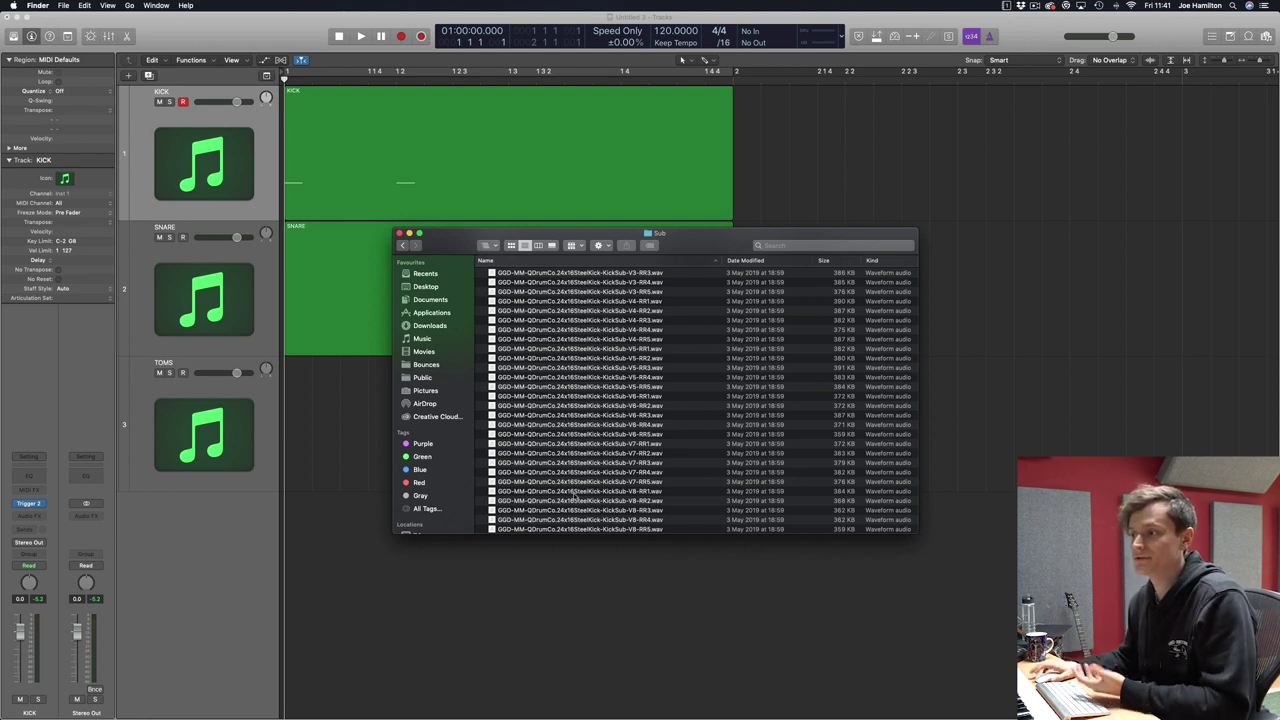
{"action": "left_click", "coordinate": [578, 500]}
{"action": "scroll", "coordinate": [590, 480], "scroll_direction": "up", "scroll_amount": 5}
{"action": "left_click", "coordinate": [600, 462]}
{"action": "left_click", "coordinate": [593, 397]}
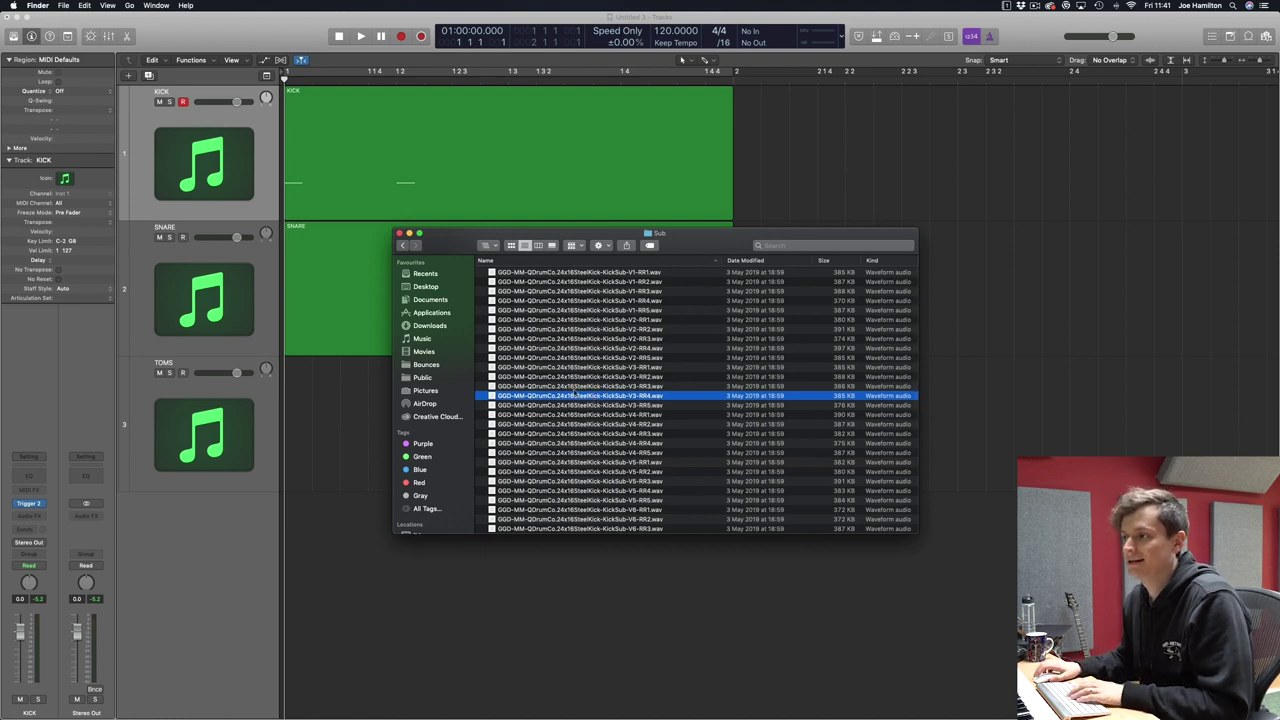
{"action": "left_click", "coordinate": [401, 246]}
{"action": "left_click", "coordinate": [401, 246]}
Step: Go back up to the GGD Sample Taster 2019 folder
{"action": "left_click", "coordinate": [401, 246]}
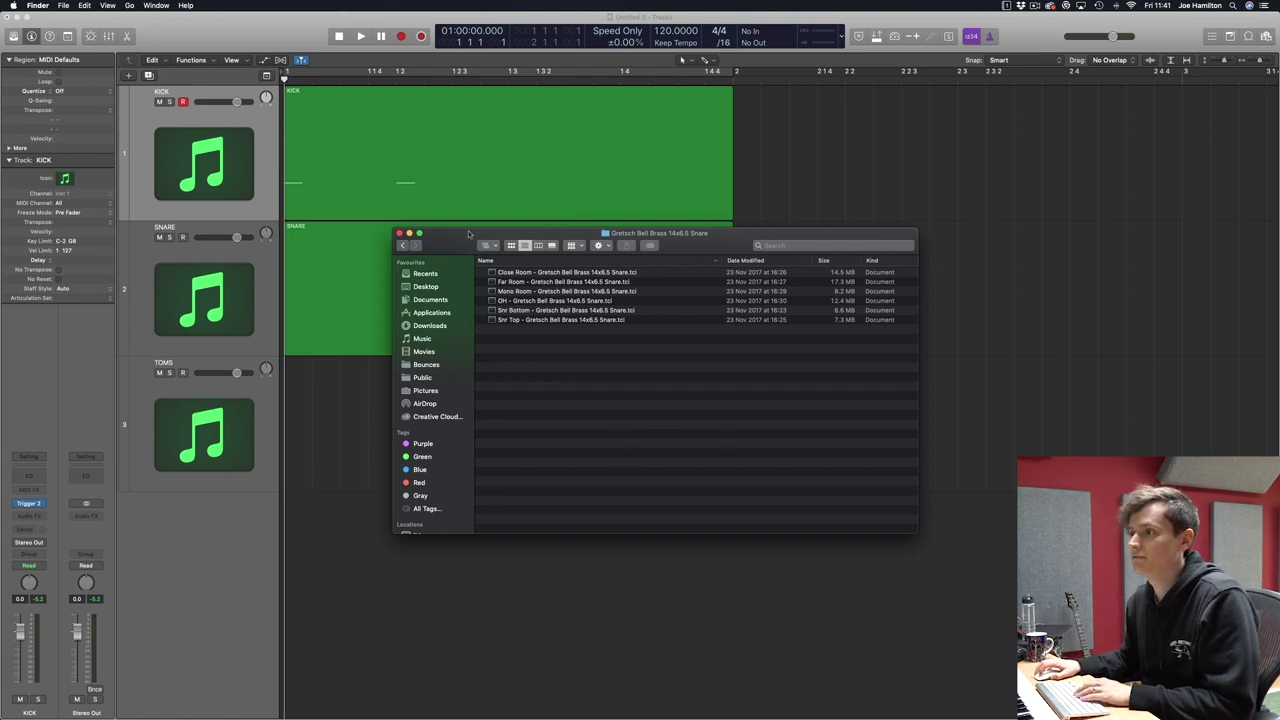
Step: Open the KICK region in the Piano Roll and audition its Trigger 2 kick samples
{"action": "left_click", "coordinate": [400, 233]}
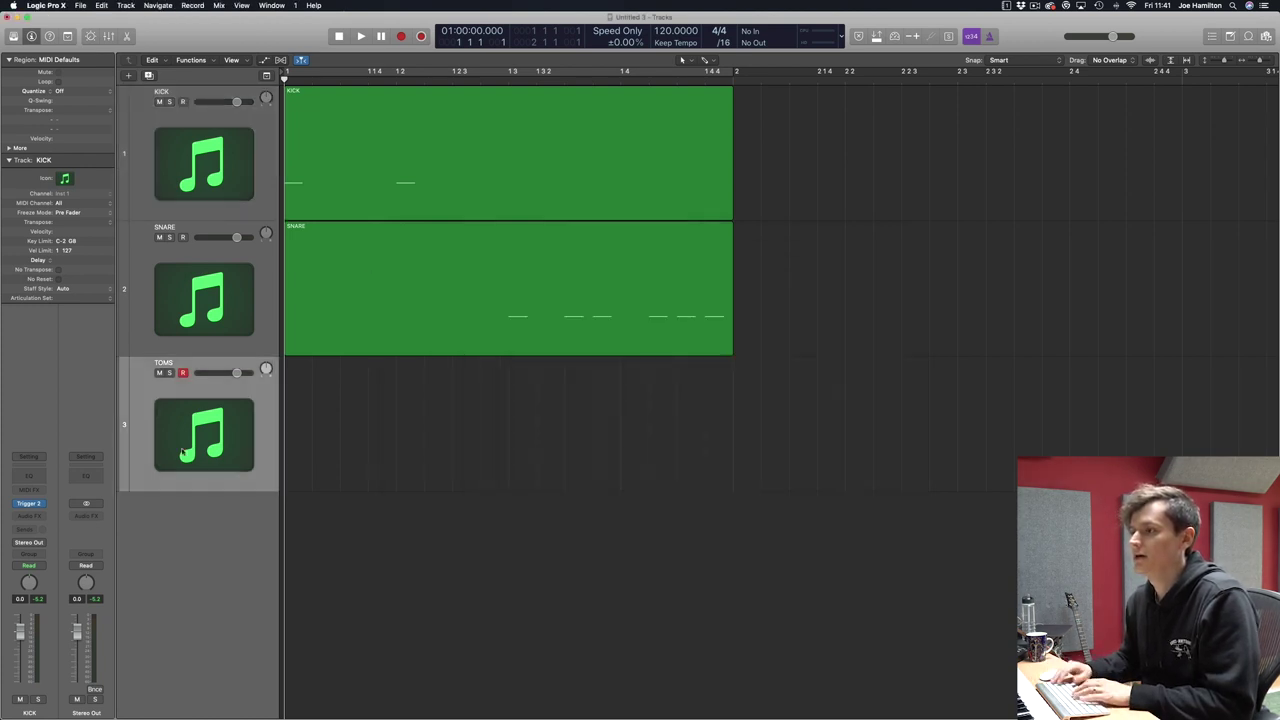
{"action": "double_click", "coordinate": [376, 203]}
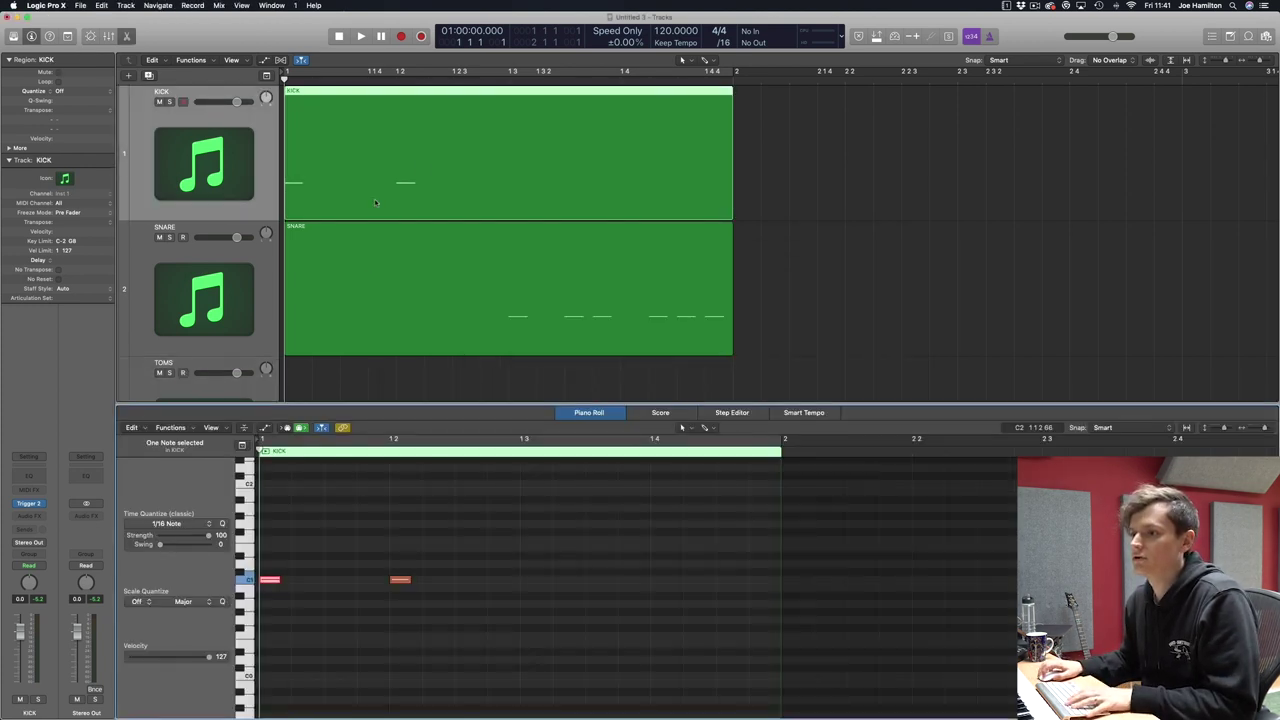
{"action": "left_click", "coordinate": [29, 503]}
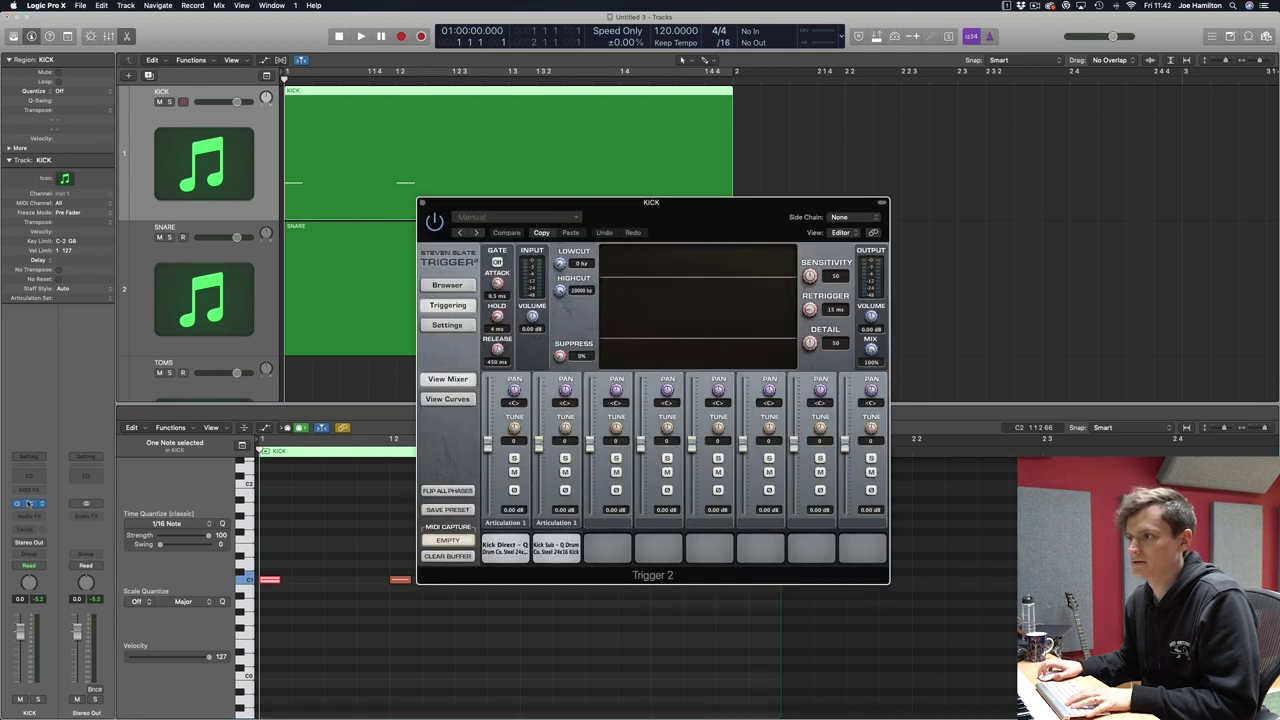
{"action": "left_click", "coordinate": [513, 556]}
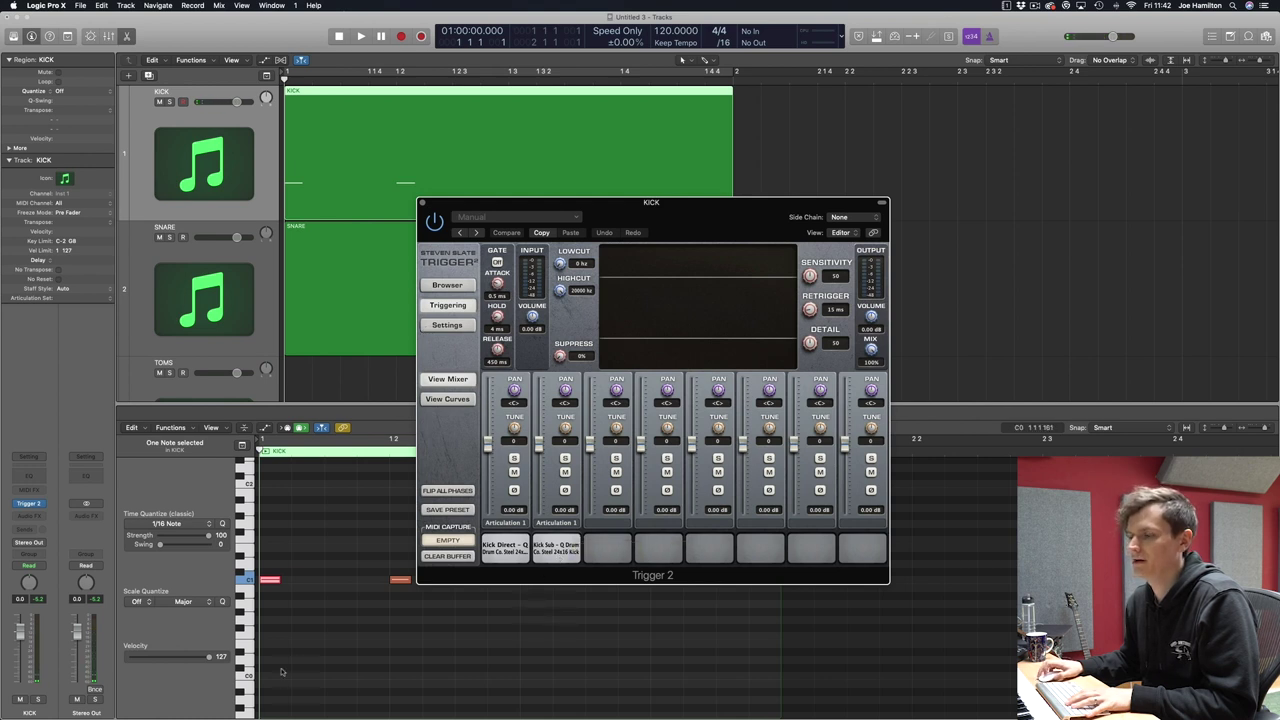
{"action": "key", "text": "shift+d"}
Step: Close Trigger 2, hear the first kick note, then each of the four SNARE notes
{"action": "left_click", "coordinate": [423, 203]}
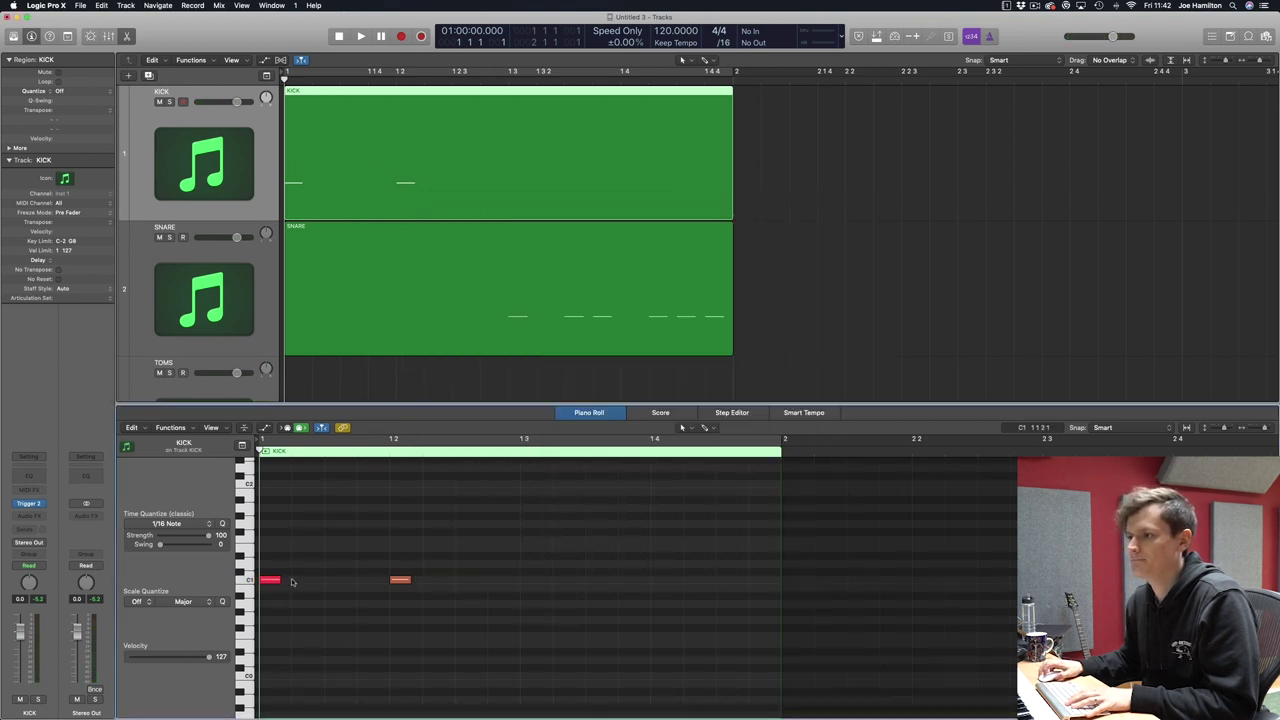
{"action": "left_click", "coordinate": [246, 578]}
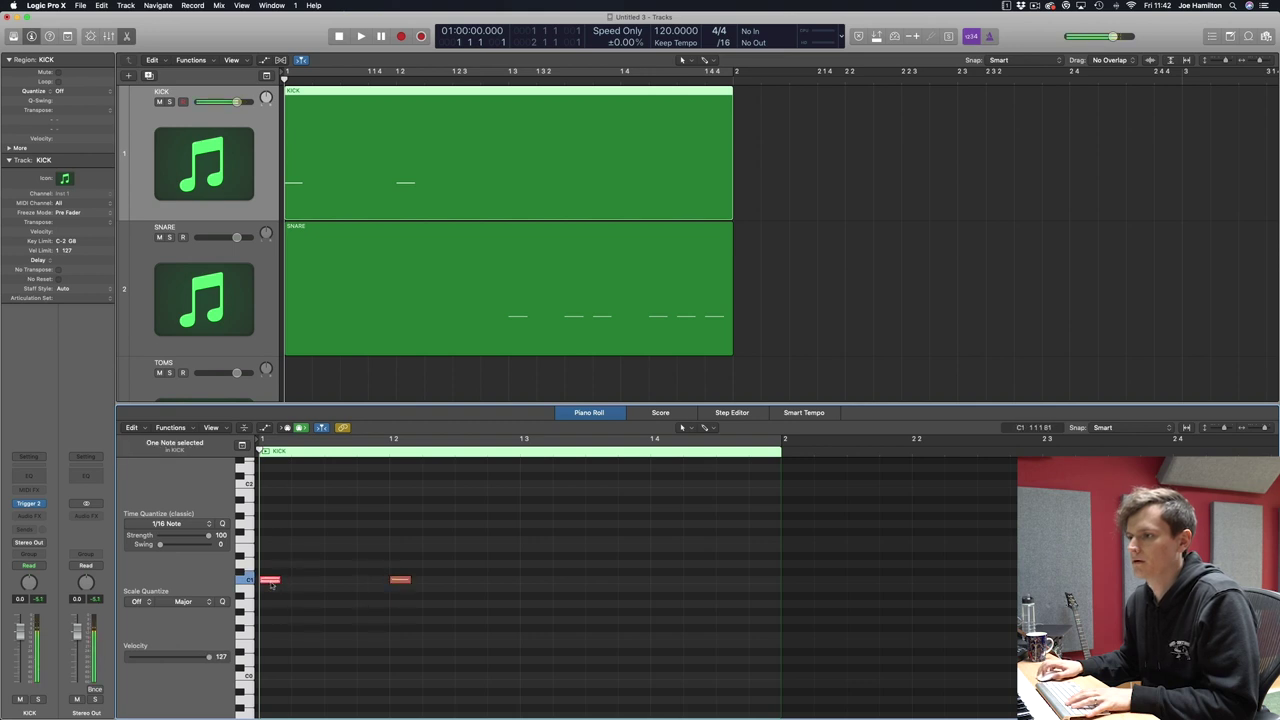
{"action": "left_click", "coordinate": [203, 287]}
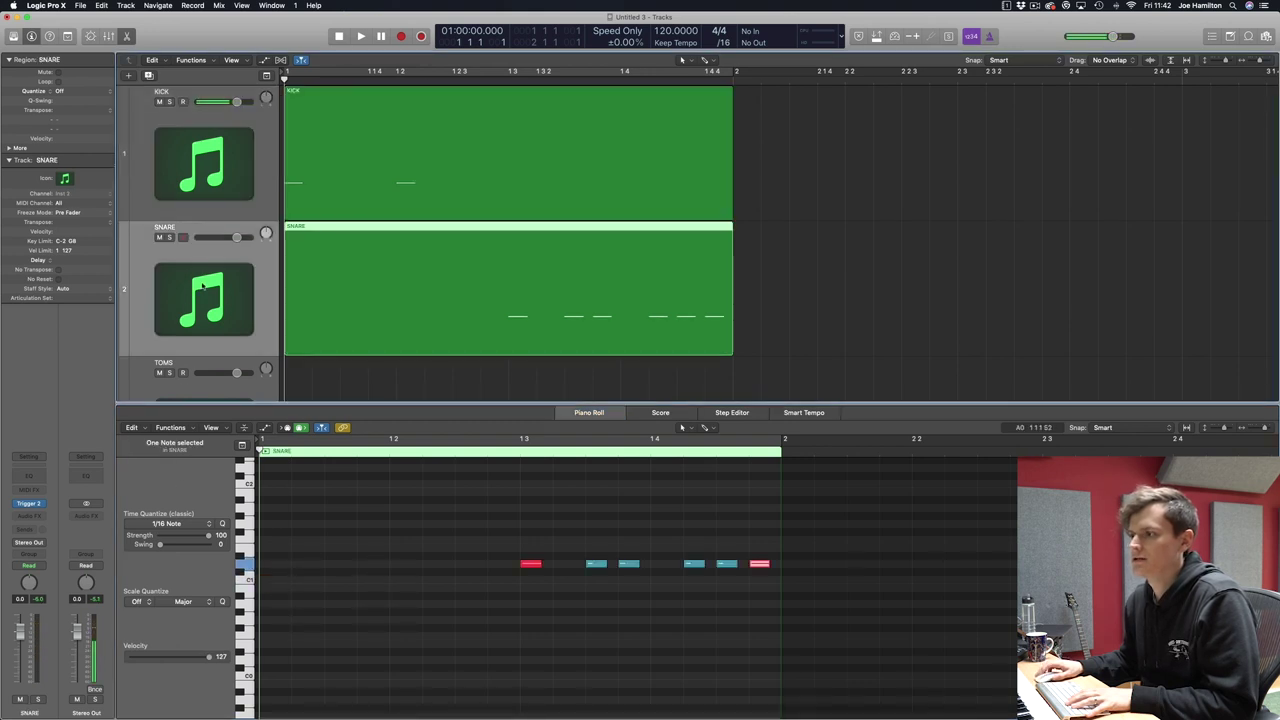
{"action": "left_click", "coordinate": [530, 564]}
{"action": "left_click", "coordinate": [596, 564]}
{"action": "left_click", "coordinate": [628, 564]}
{"action": "left_click", "coordinate": [760, 564]}
Step: Clear the region selection and play the KICK and SNARE pattern, then stop
{"action": "left_click", "coordinate": [863, 231]}
{"action": "key", "text": "space"}
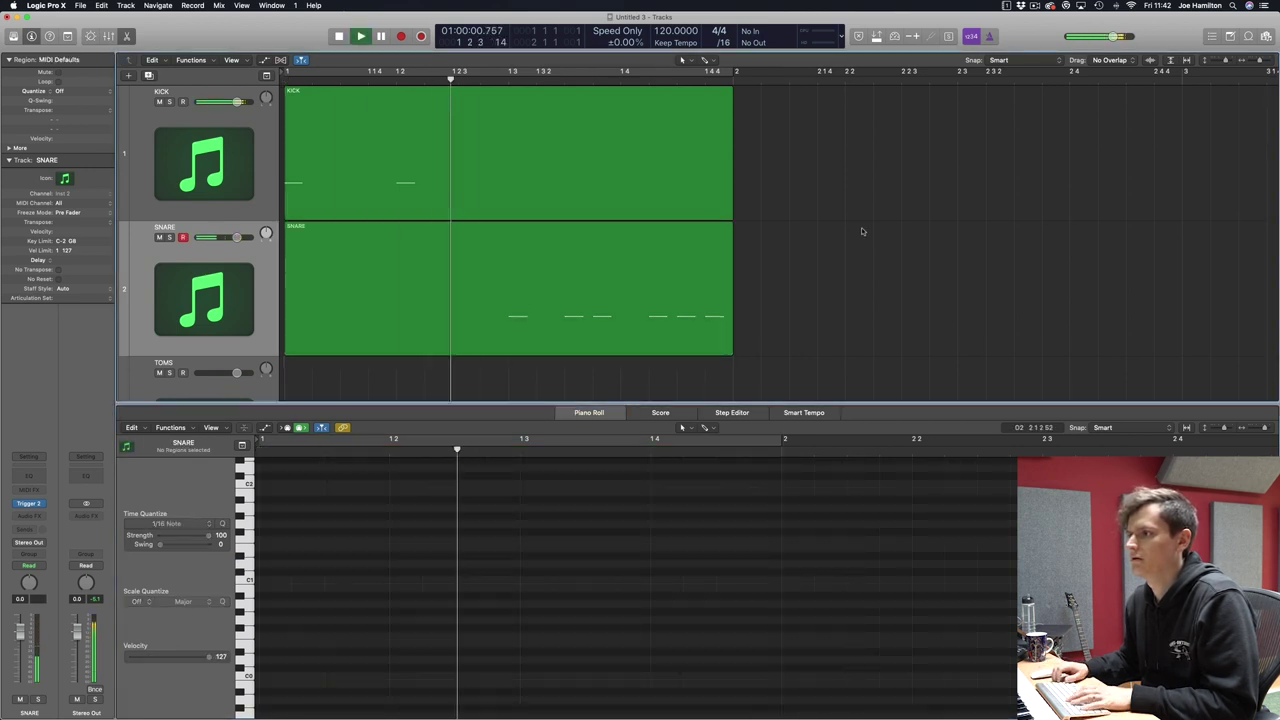
{"action": "key", "text": "space"}
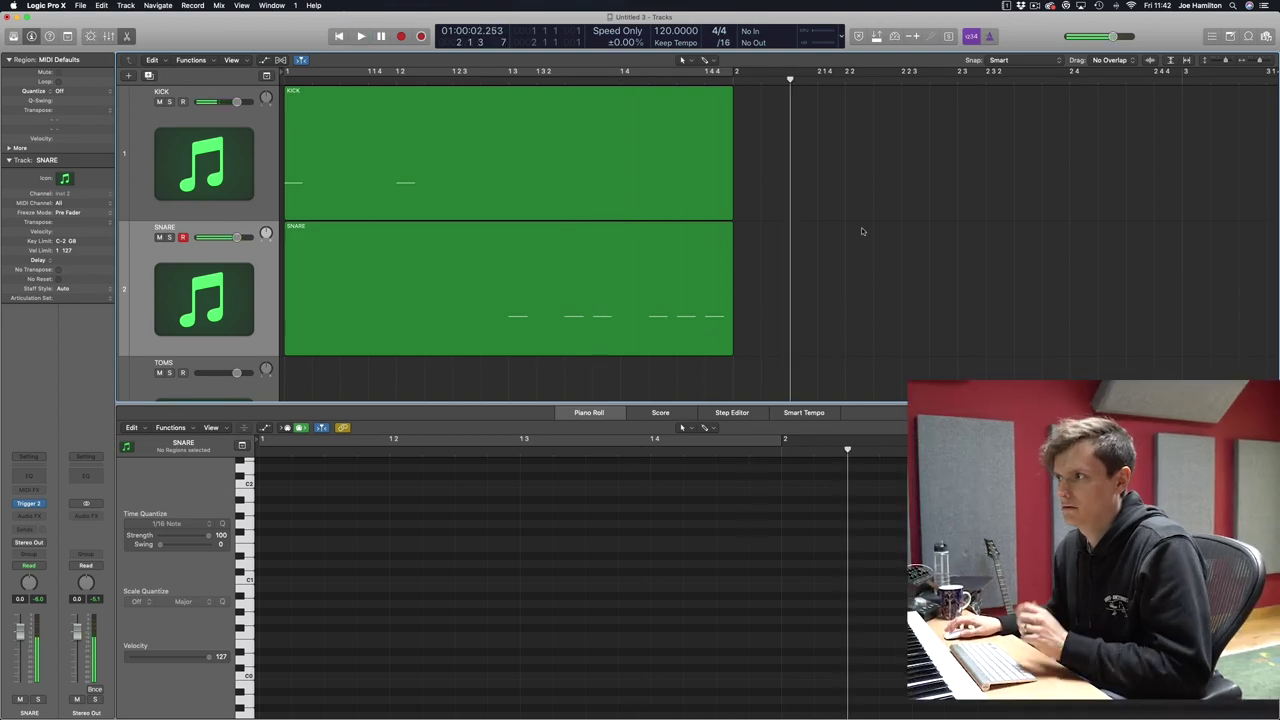